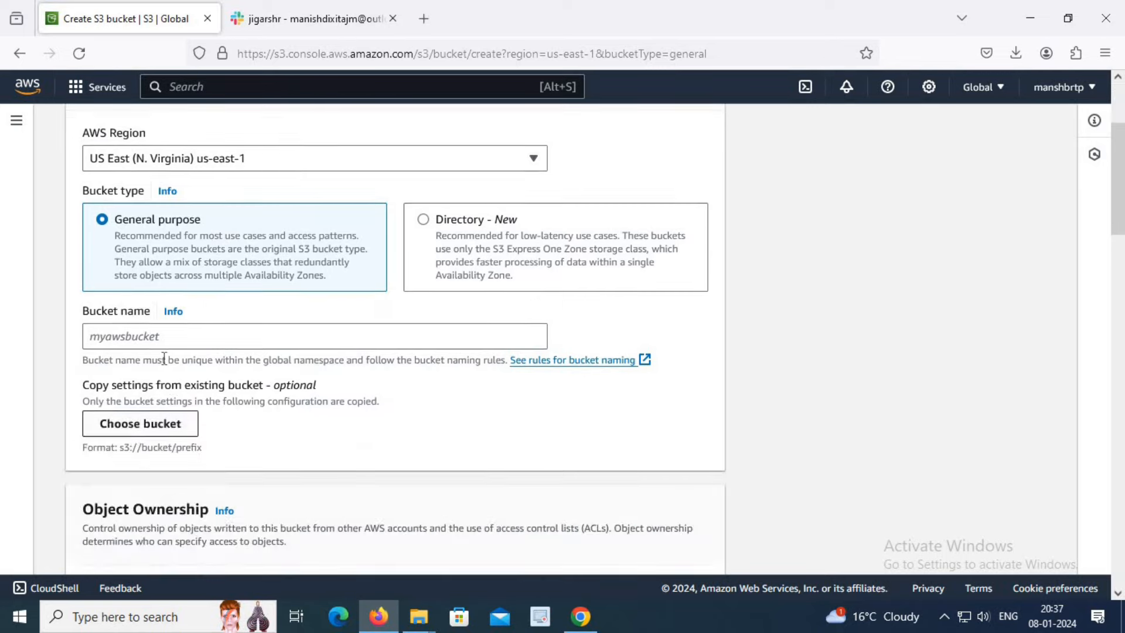
Name the new general purpose bucket mybucketbrtp and enable ACLs under Object Ownership
left_click(160, 337)
type("mybucketbrtp")
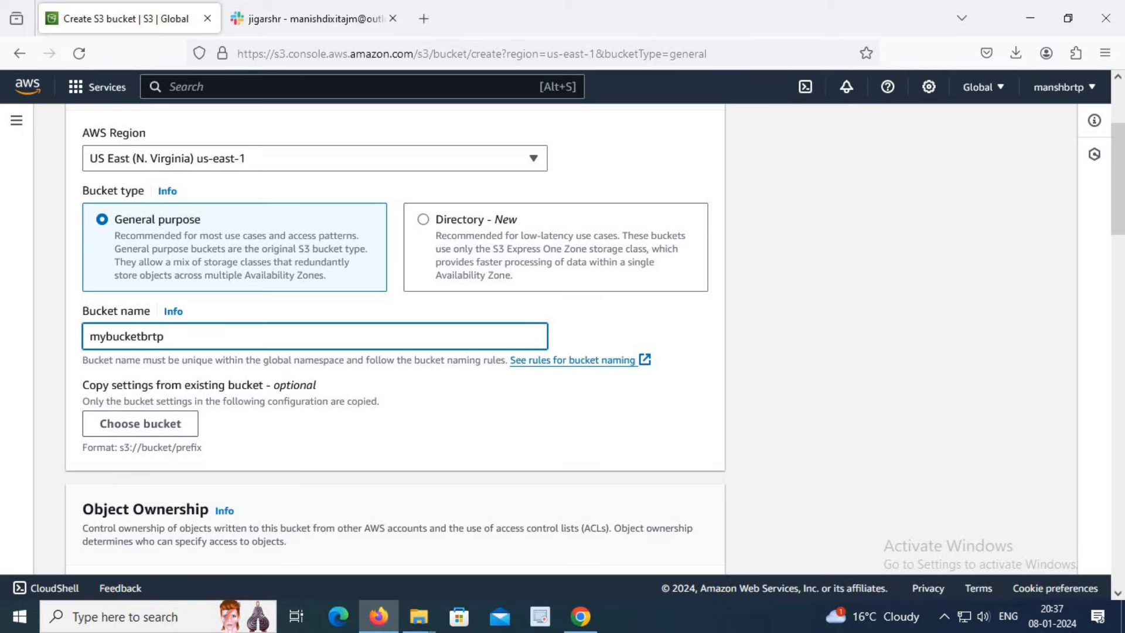
scroll(167, 351, "down", 4)
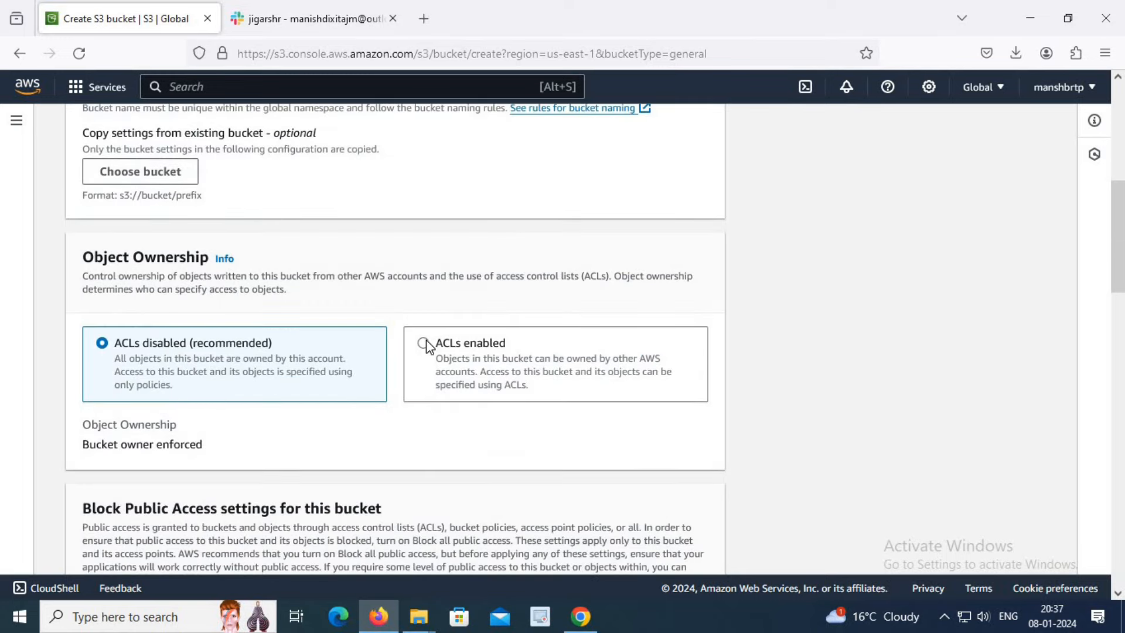
left_click(424, 343)
Turn off Block all public access for the bucket and acknowledge that its objects might become public
scroll(516, 363, "down", 4)
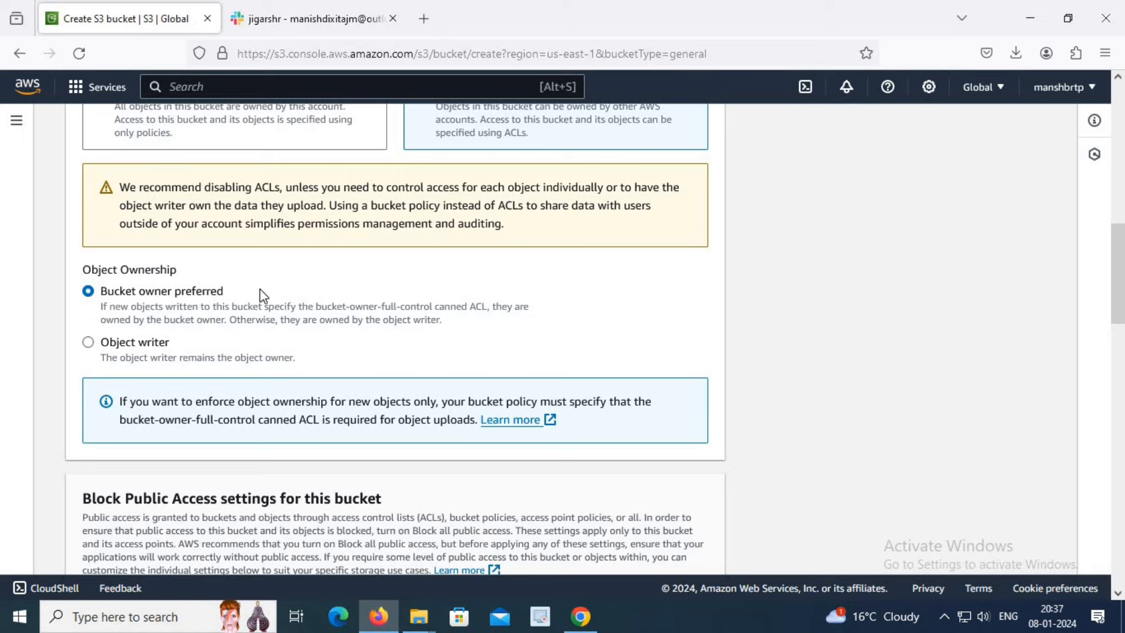
scroll(260, 289, "down", 4)
left_click(107, 364)
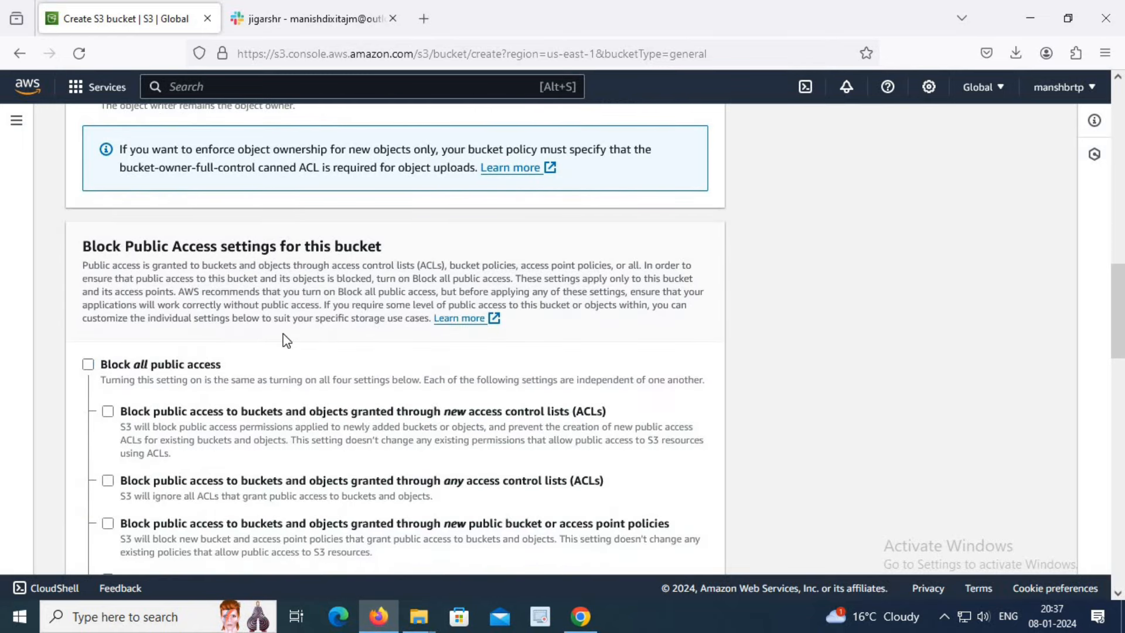
scroll(350, 316, "down", 8)
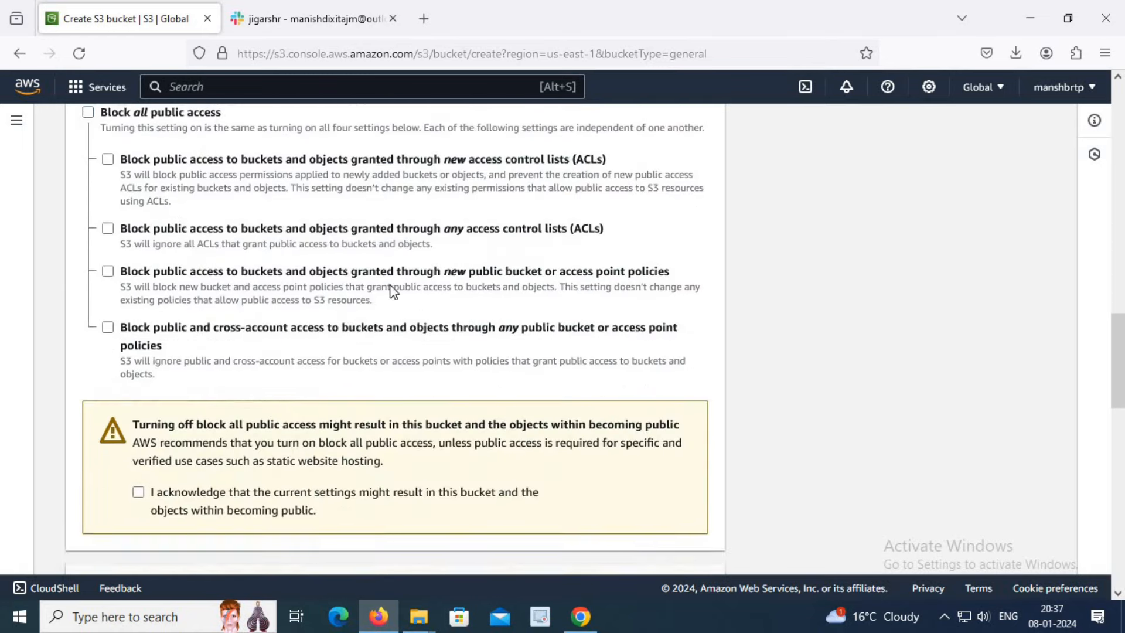
left_click(140, 241)
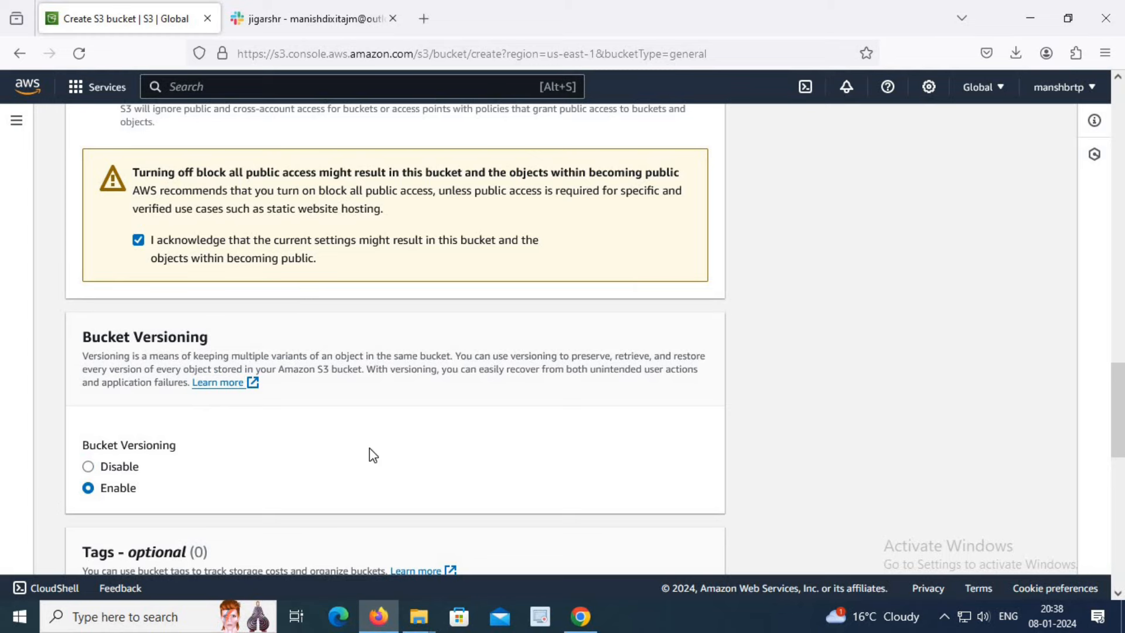
Create the bucket with Bucket Versioning enabled and open mybucketbrtp from the bucket list
scroll(369, 447, "down", 10)
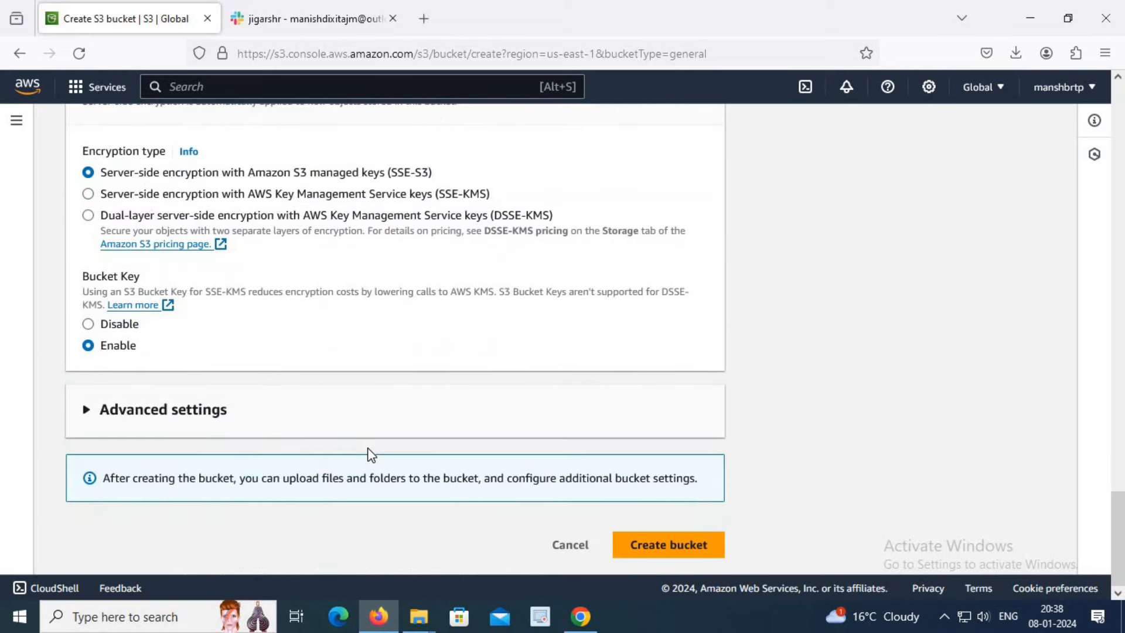
left_click(702, 549)
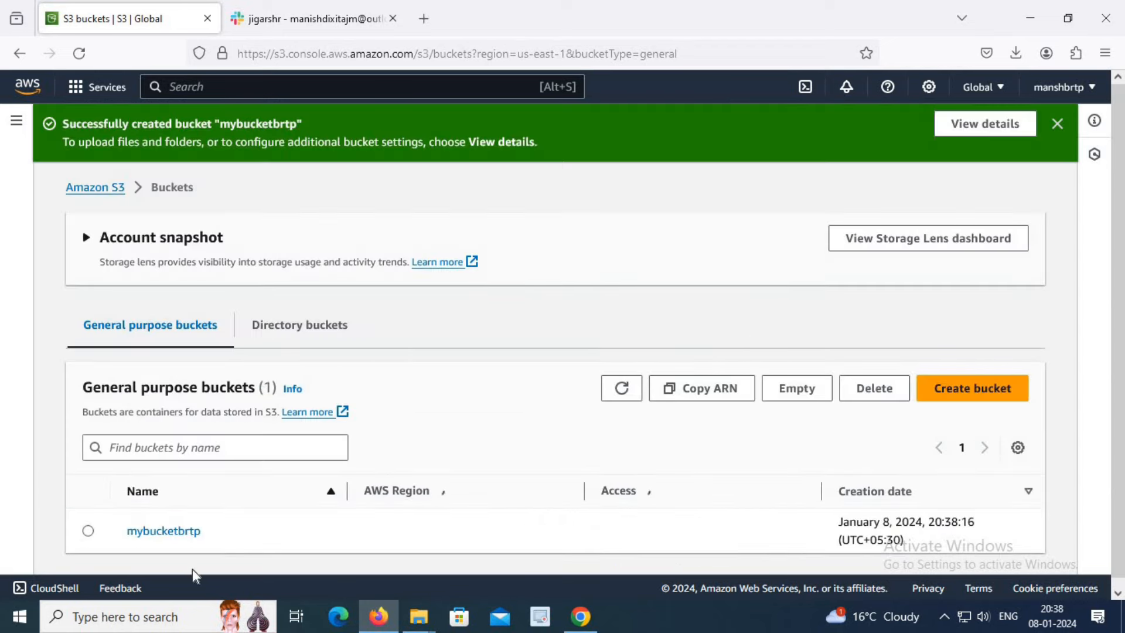
left_click(169, 531)
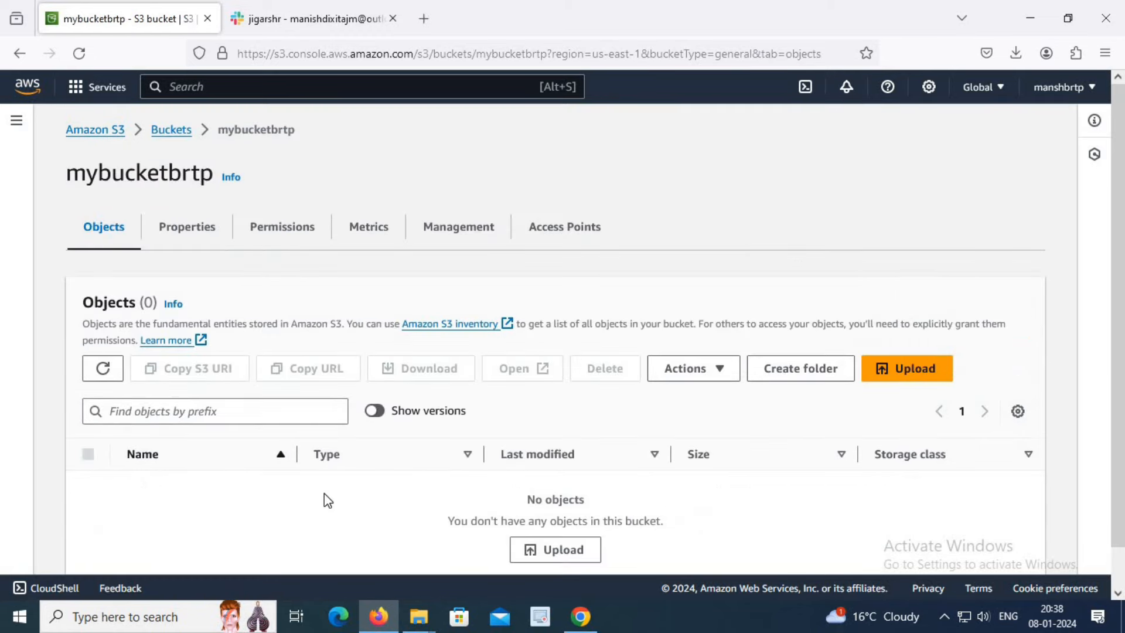
Upload the file This is first doc.docx from the Downloads folder to the bucket and close the upload status
left_click(566, 514)
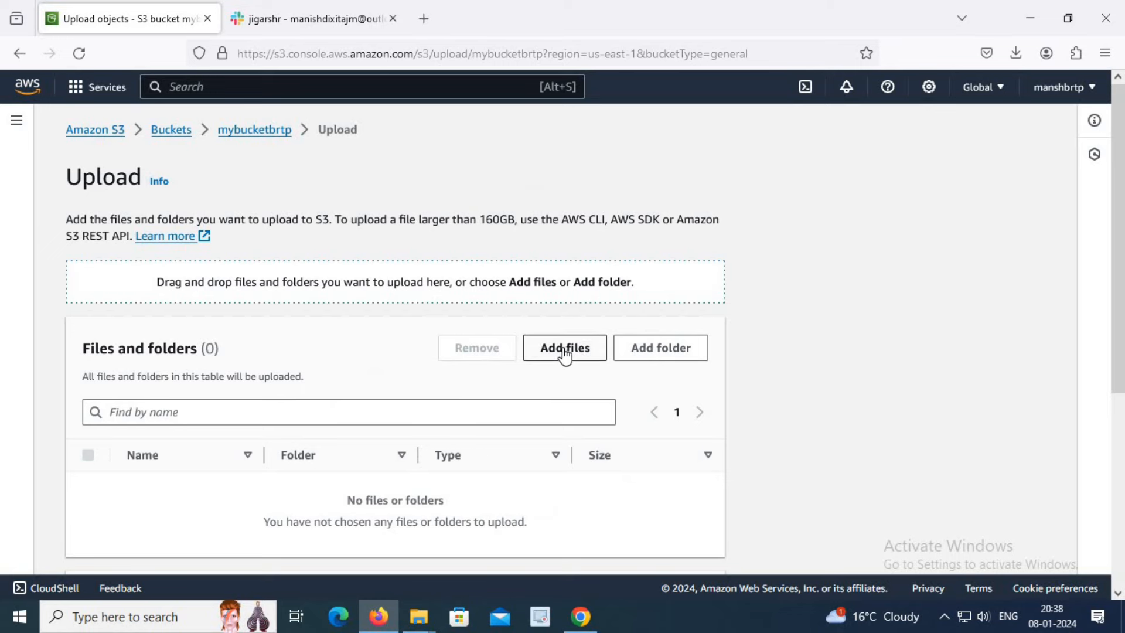
left_click(566, 352)
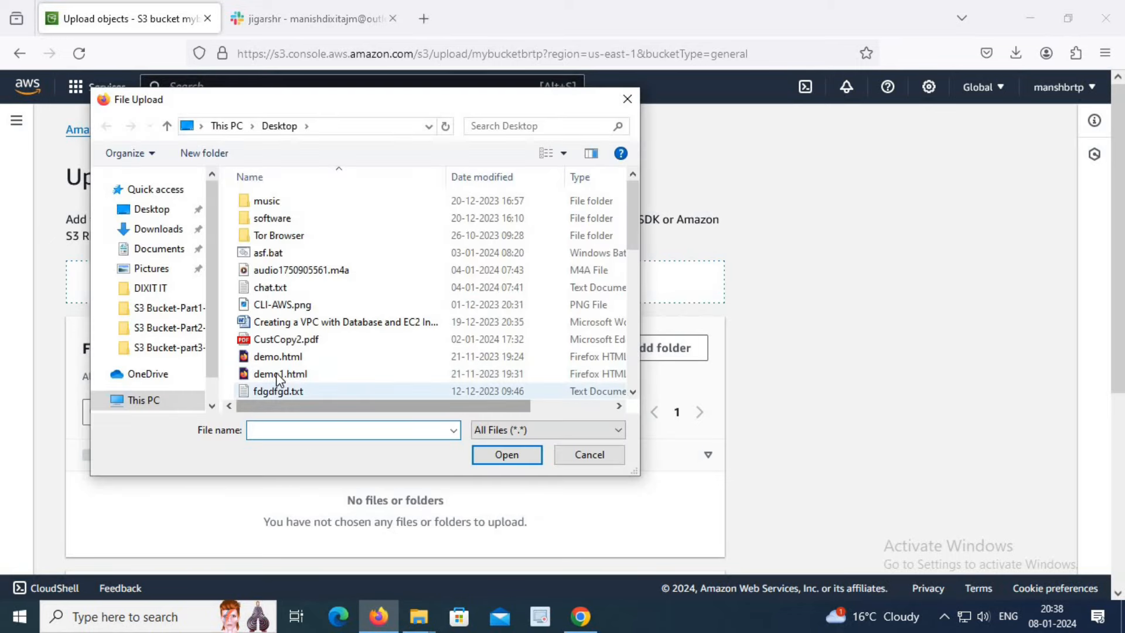
left_click(160, 230)
left_click(291, 224)
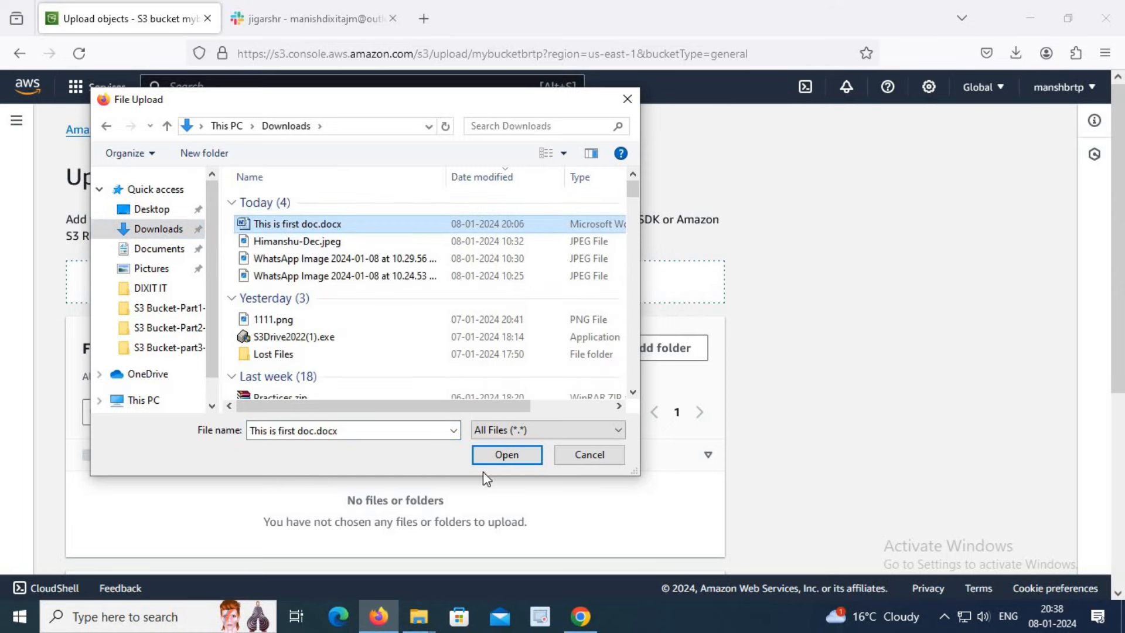
left_click(490, 453)
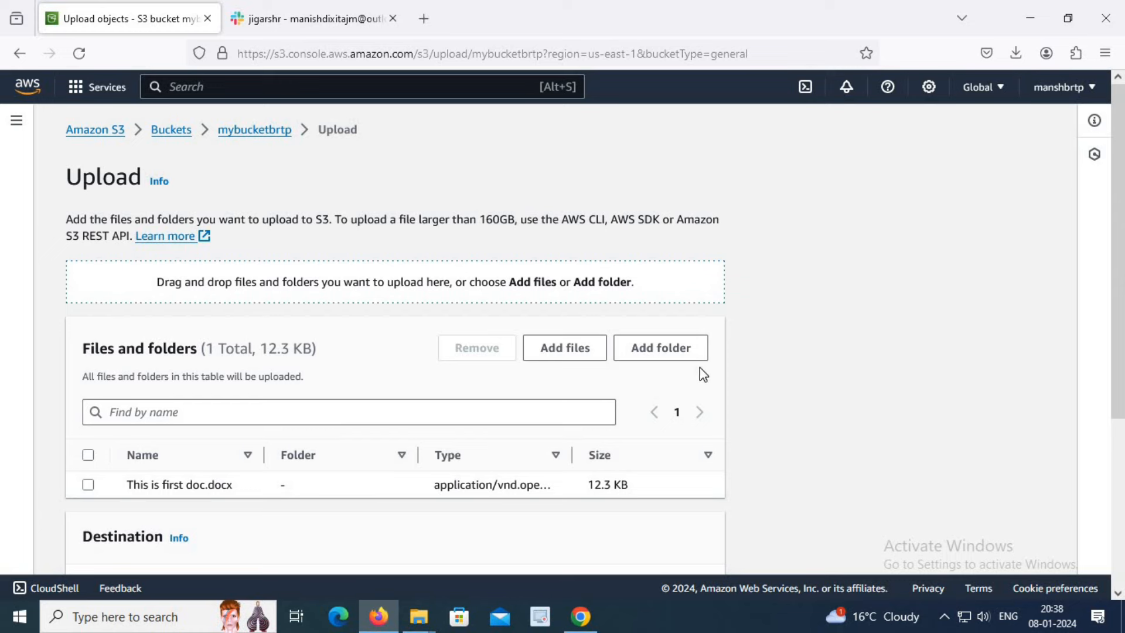
scroll(701, 410, "down", 4)
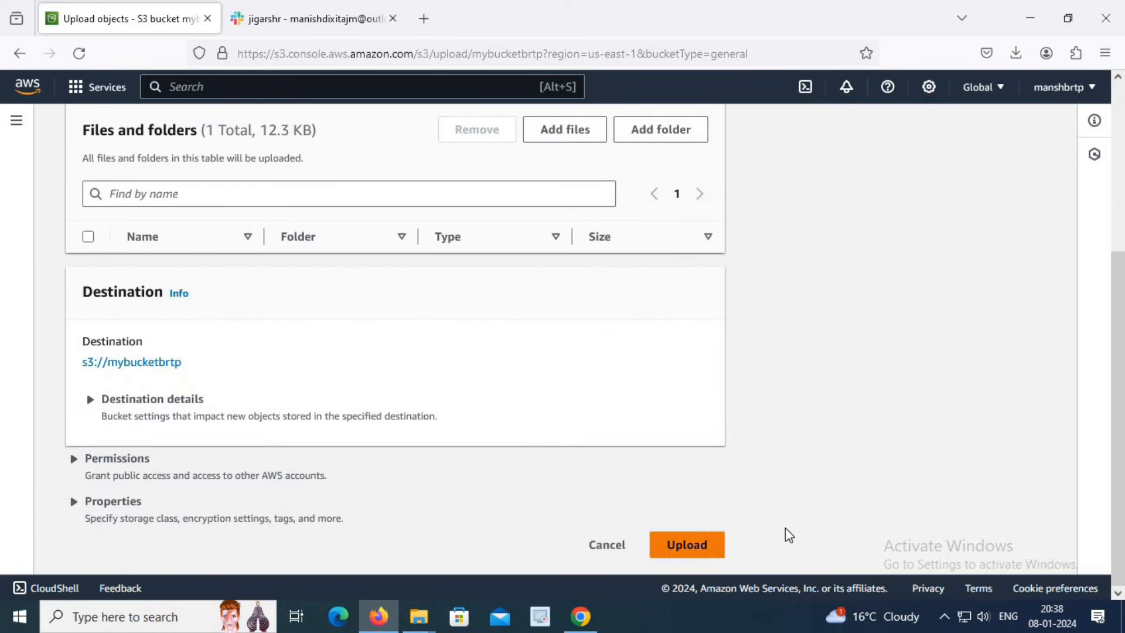
left_click(699, 546)
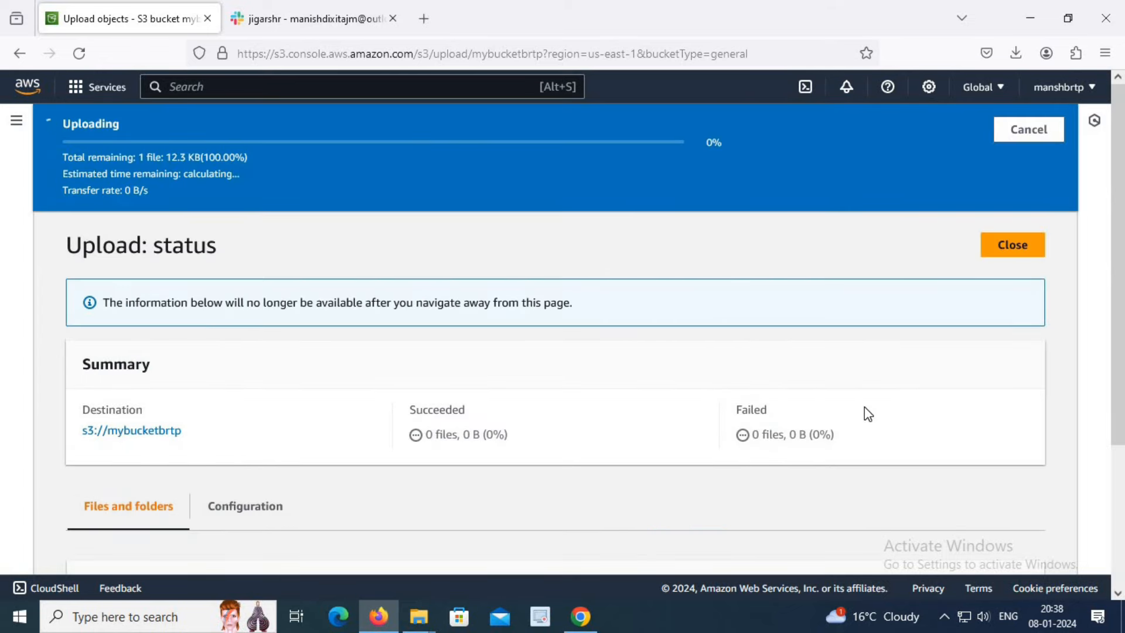
left_click(1003, 198)
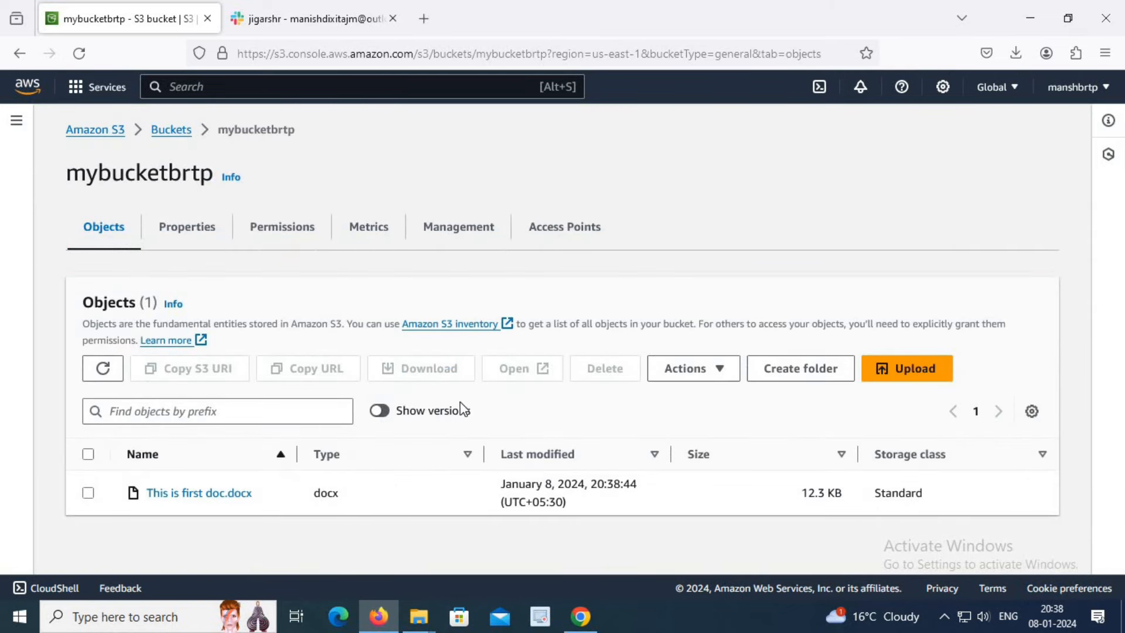
Show the object versions in the bucket to check the version ID of the uploaded document
left_click(380, 413)
scroll(498, 440, "down", 1)
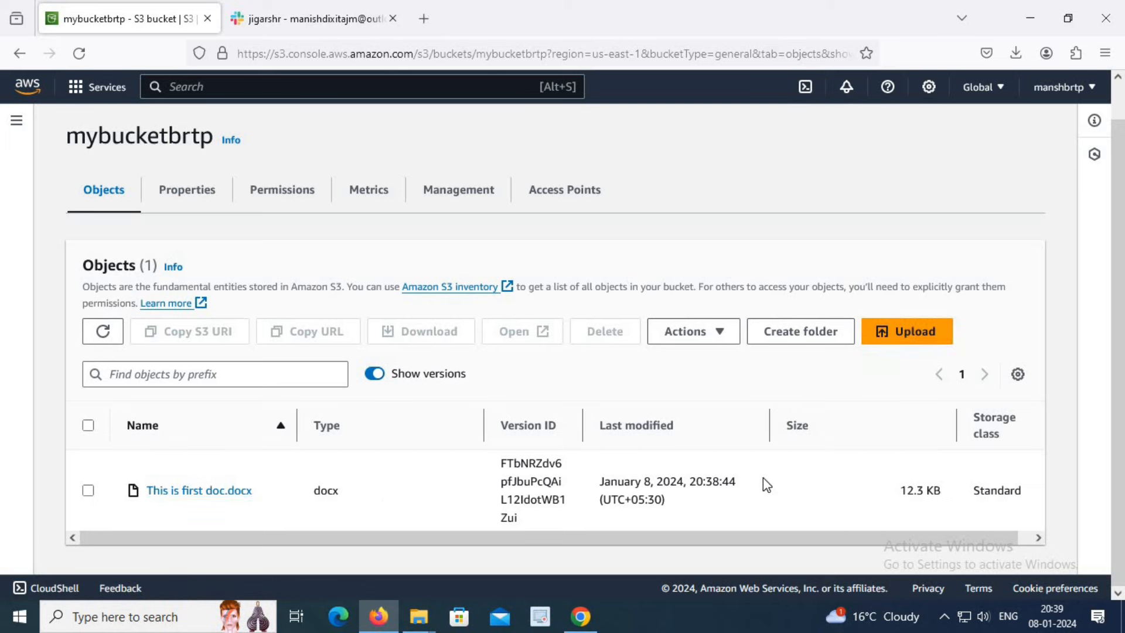
Upload the Desktop folder's copy of This is first doc.docx to the same bucket and close the upload status
left_click(929, 339)
left_click(574, 350)
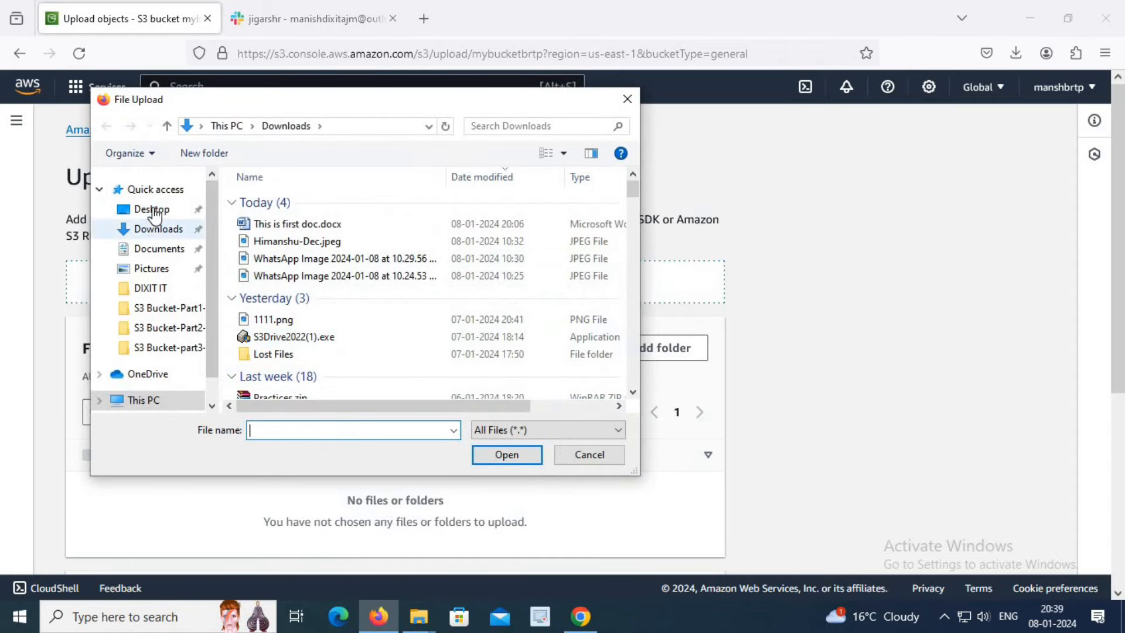
left_click(152, 211)
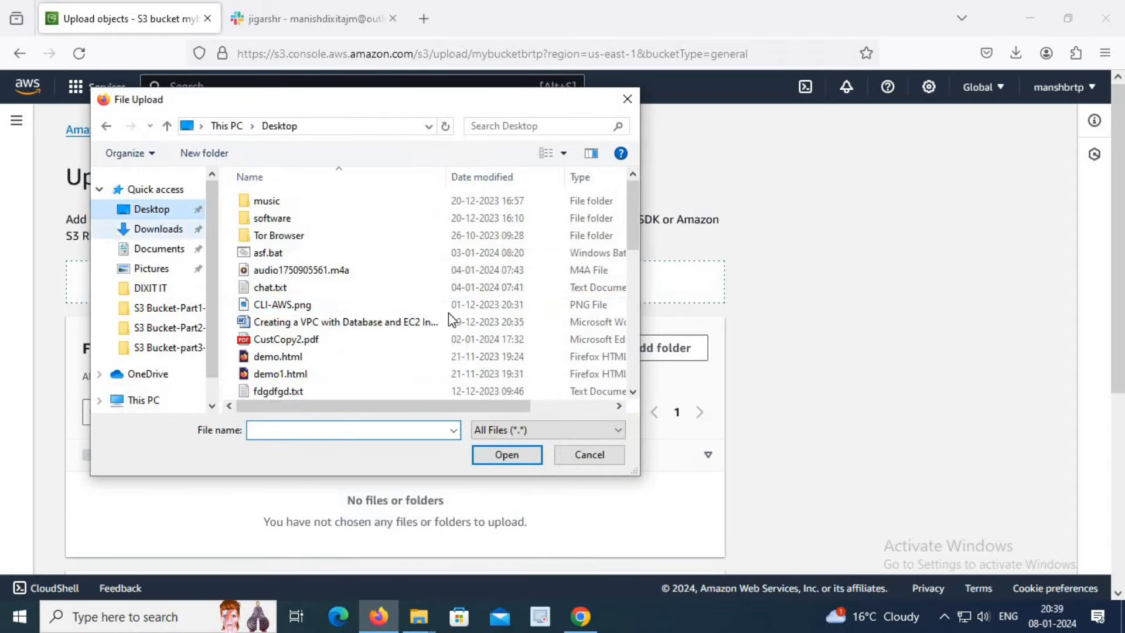
left_click(316, 316)
key("t")
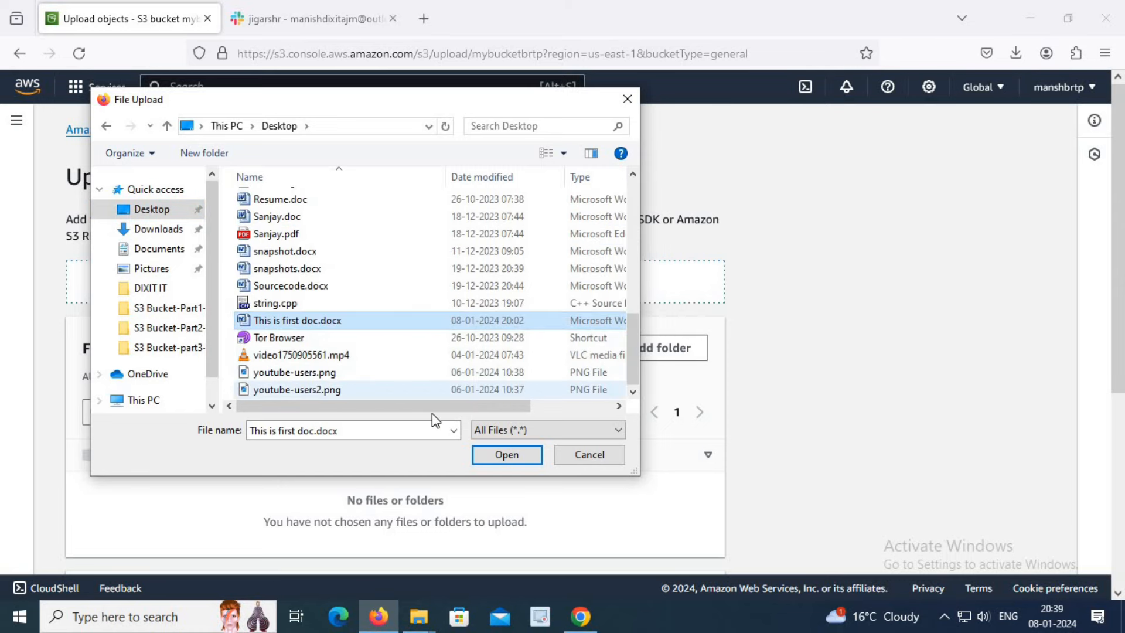
left_click(507, 455)
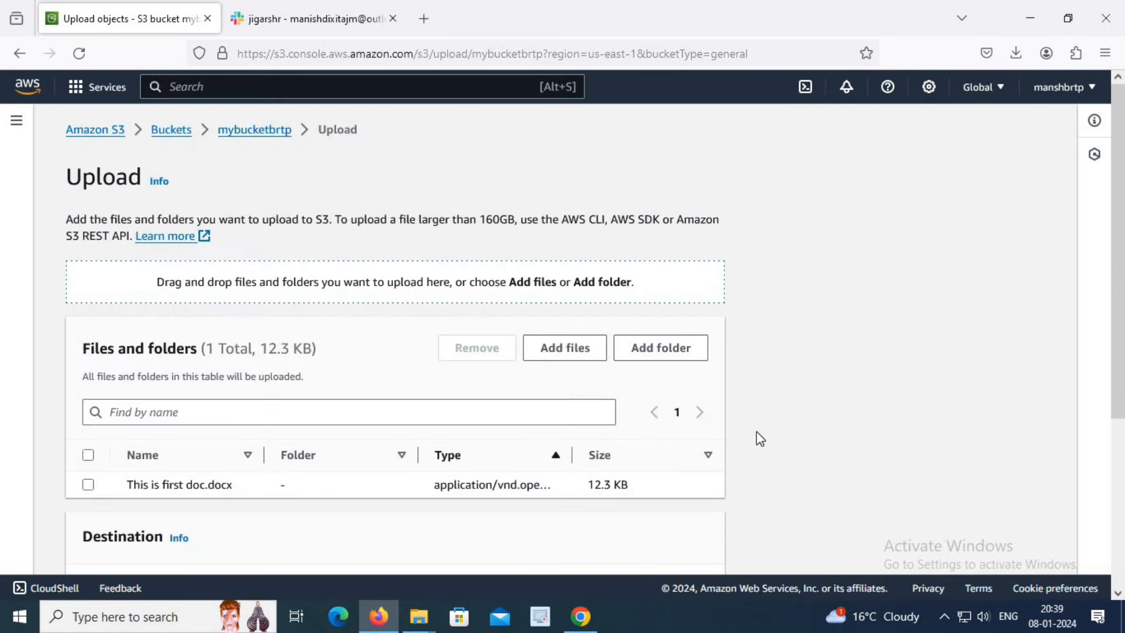
scroll(751, 427, "down", 4)
left_click(702, 544)
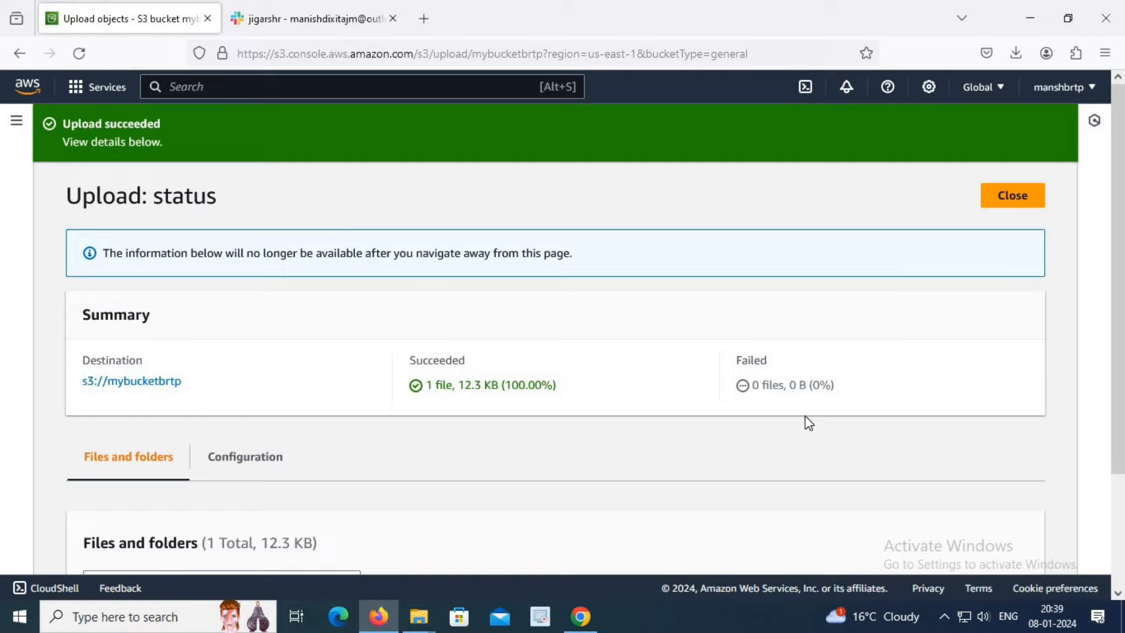
scroll(807, 422, "down", 2)
scroll(808, 422, "down", 1)
scroll(887, 344, "up", 3)
left_click(1017, 199)
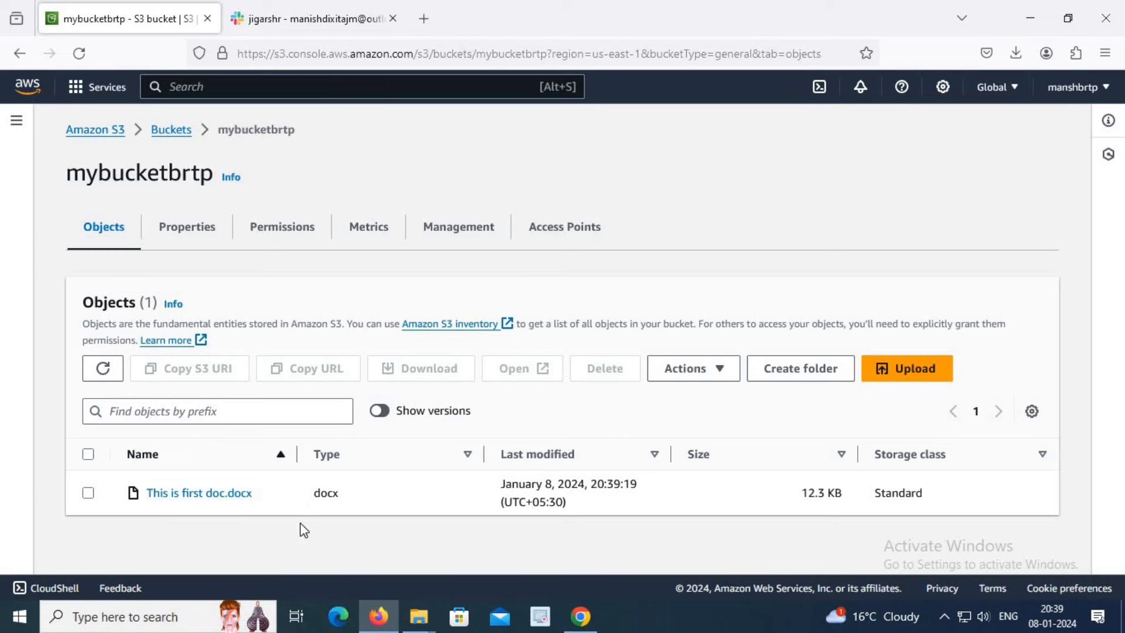
Show the object versions, compare the last modified times of This is first doc.docx, and hide the versions again
left_click(393, 415)
scroll(504, 516, "down", 2)
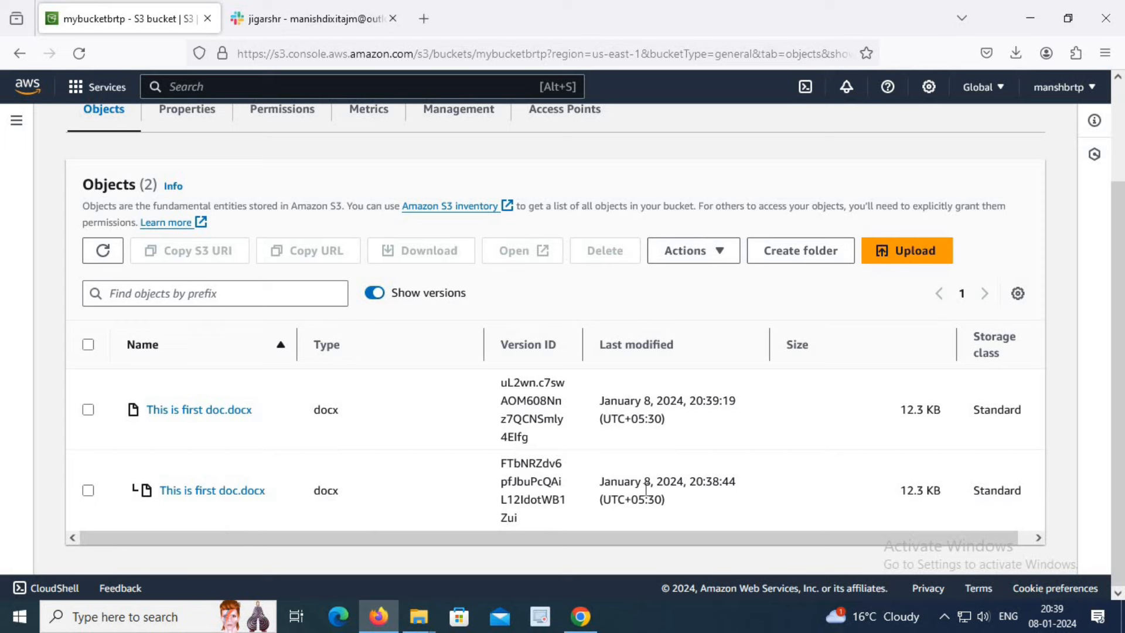
left_click_drag(736, 481, 604, 481)
left_click_drag(738, 401, 590, 401)
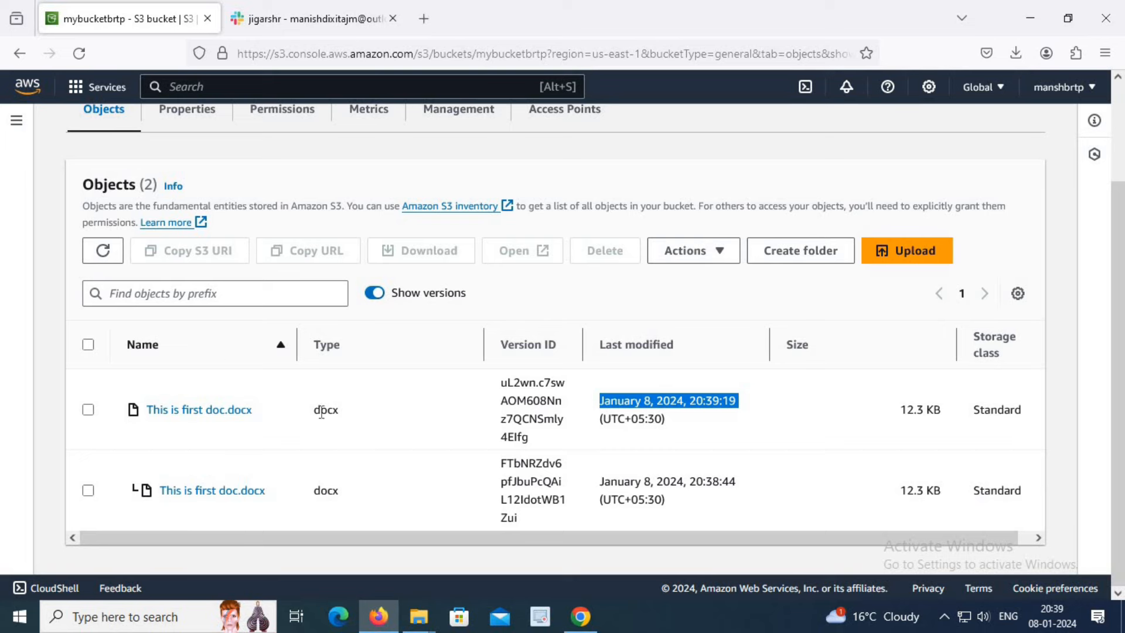
scroll(261, 381, "up", 2)
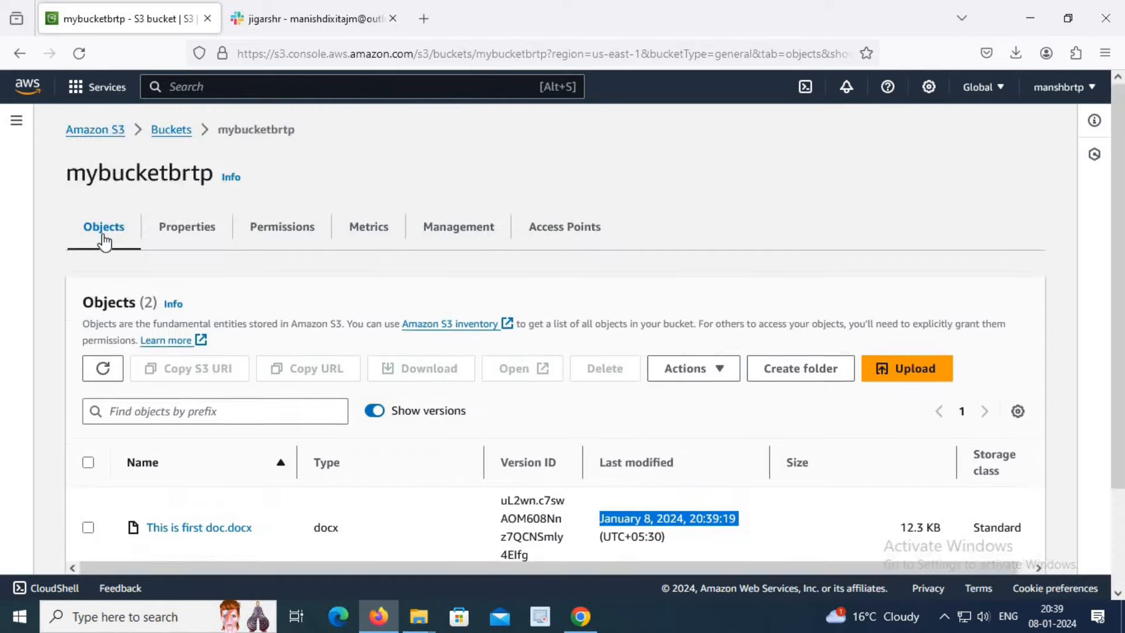
left_click(375, 411)
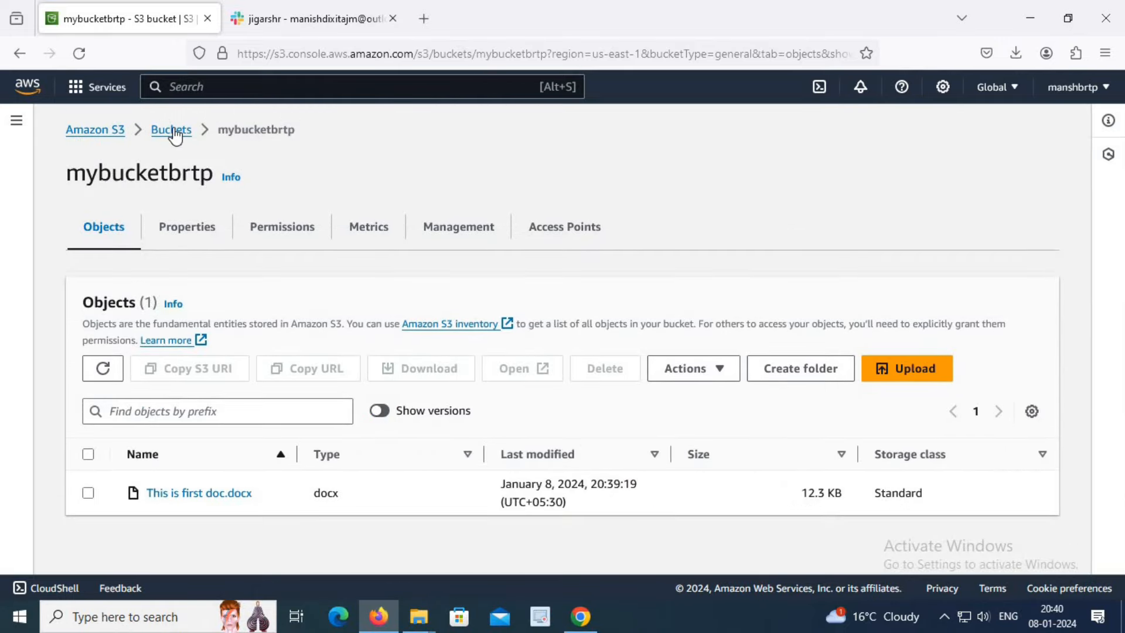
Reopen mybucketbrtp and delete This is first doc.docx with versions hidden, confirming with the word delete
left_click(175, 134)
left_click(186, 465)
left_click(91, 494)
left_click(605, 369)
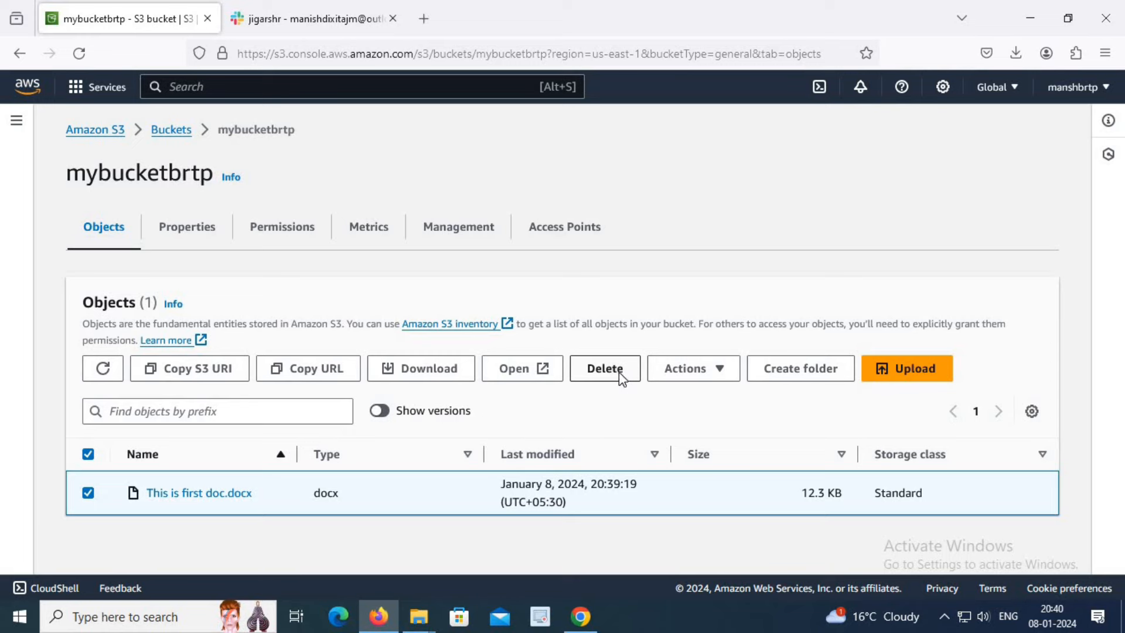
scroll(488, 461, "down", 1)
scroll(488, 460, "down", 2)
left_click(204, 493)
type("de")
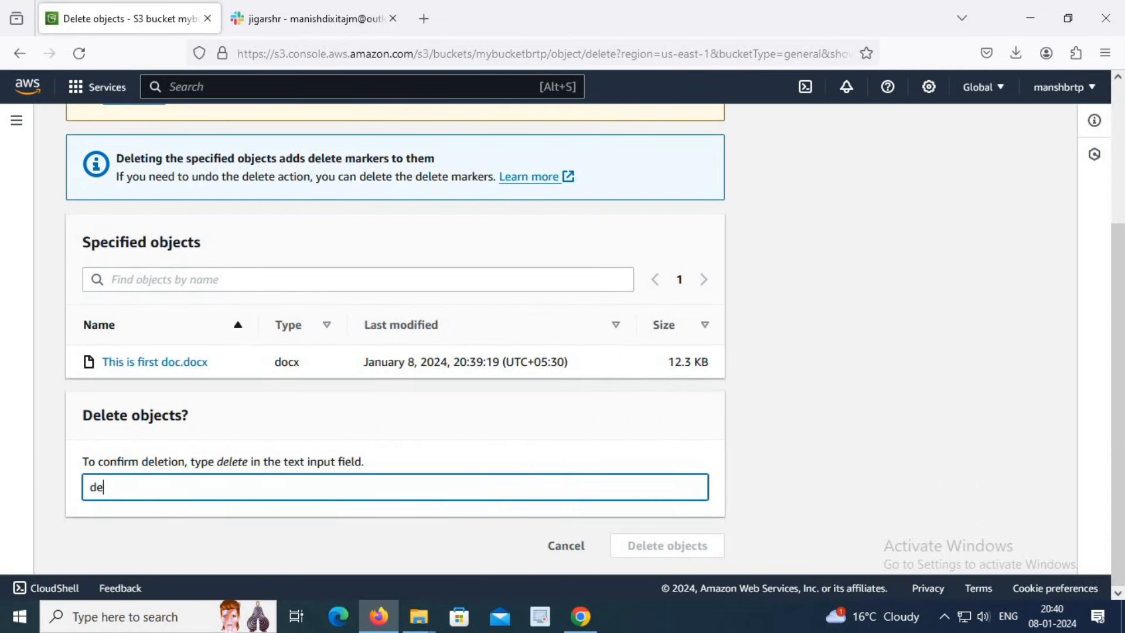
type("lete")
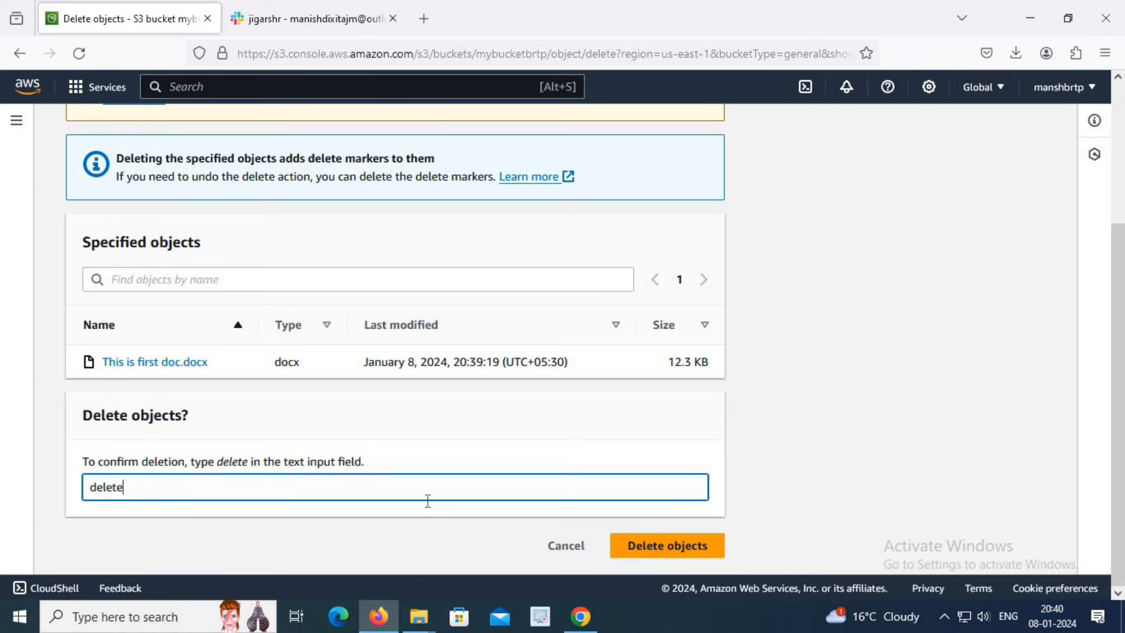
left_click(695, 554)
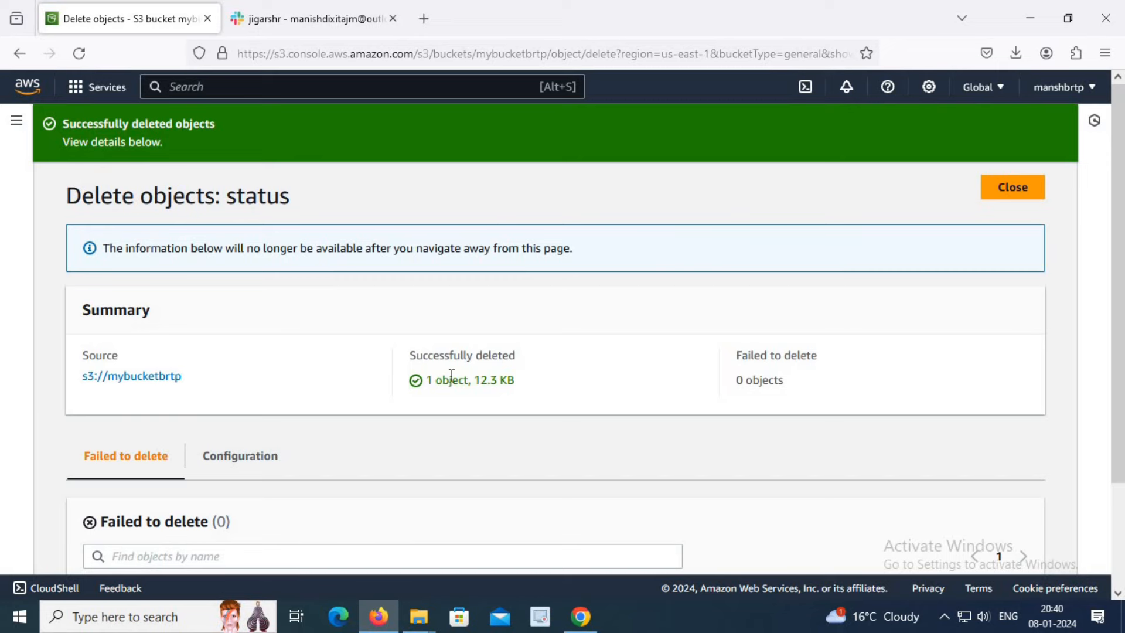
left_click(1023, 188)
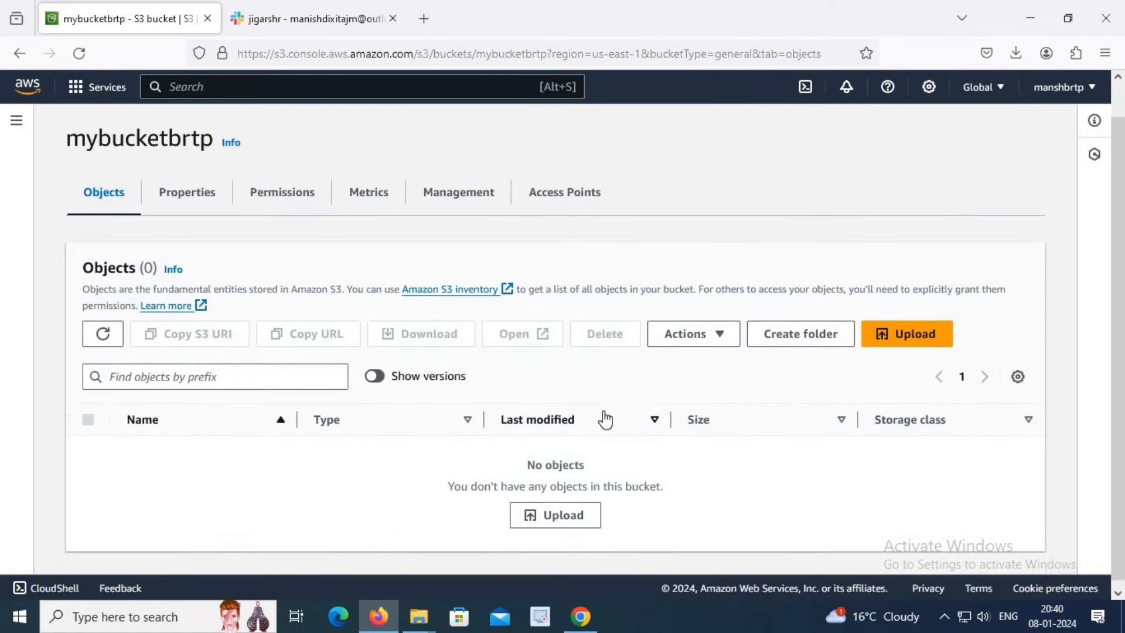
Show the object versions in the bucket and examine the entries for the deleted document
left_click(375, 370)
scroll(674, 467, "down", 3)
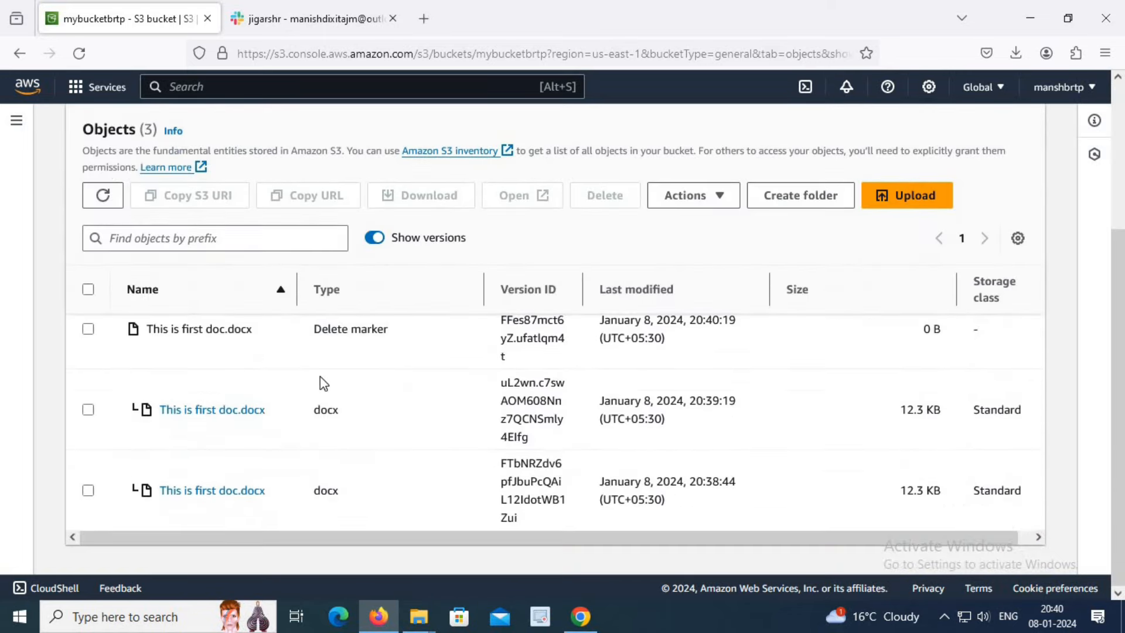
scroll(321, 444, "up", 1)
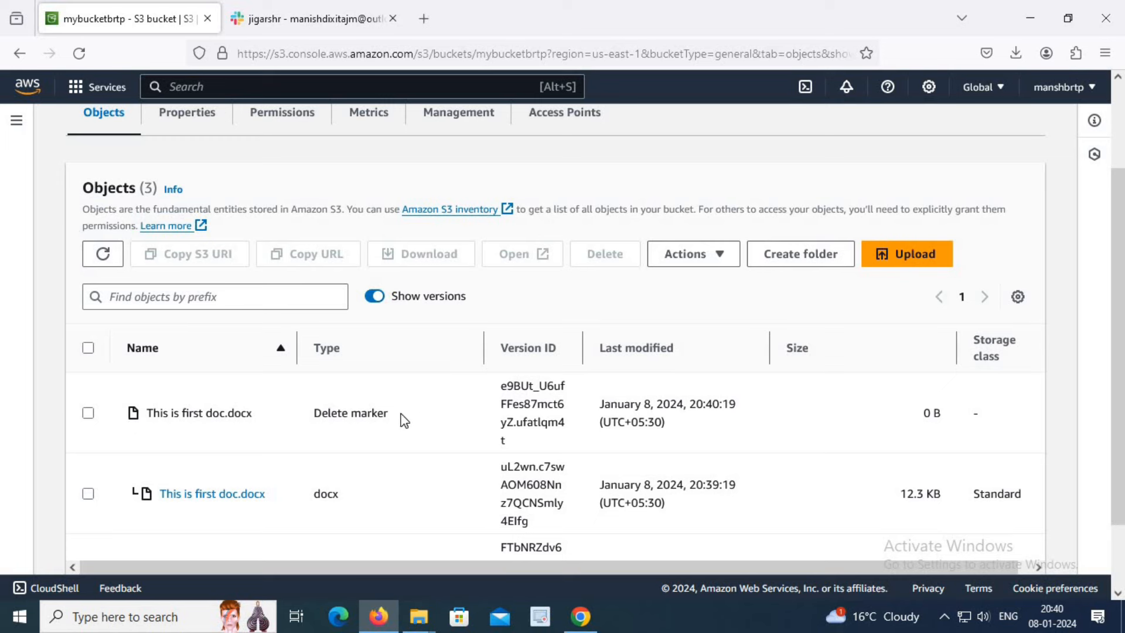
scroll(400, 413, "down", 2)
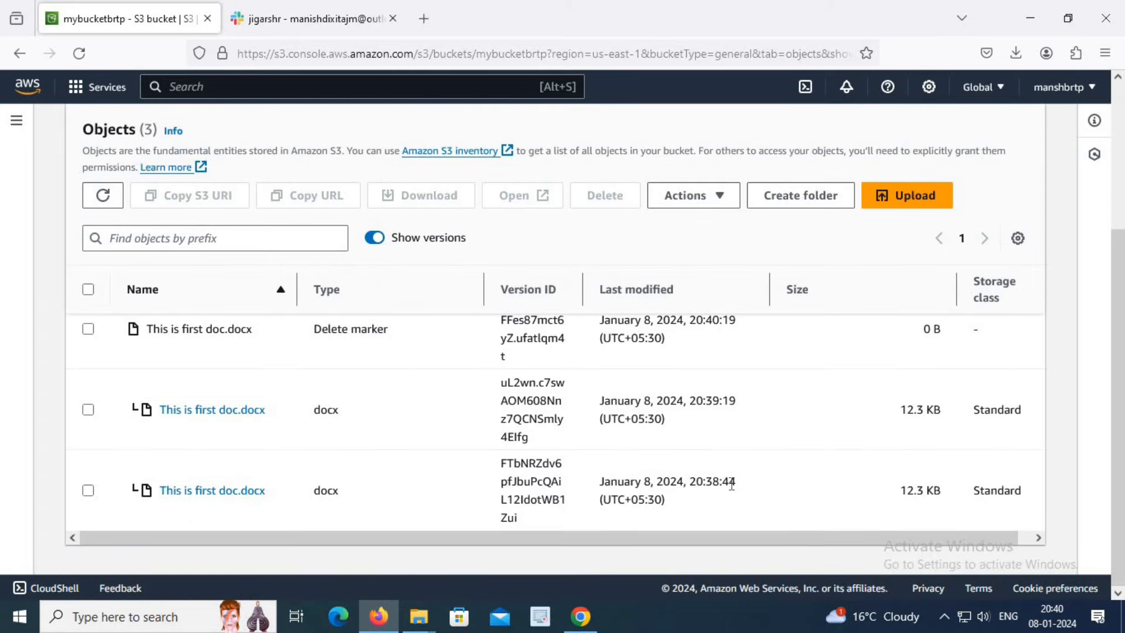
Download the oldest version of This is first doc.docx, read its content in Word and close the document
left_click(211, 495)
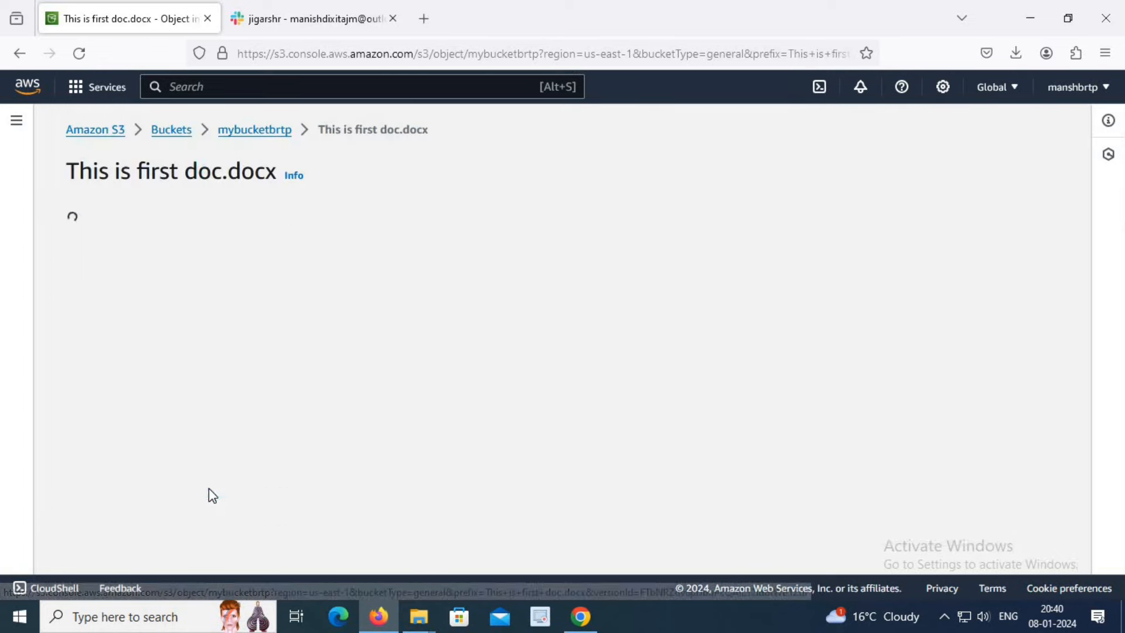
left_click(802, 171)
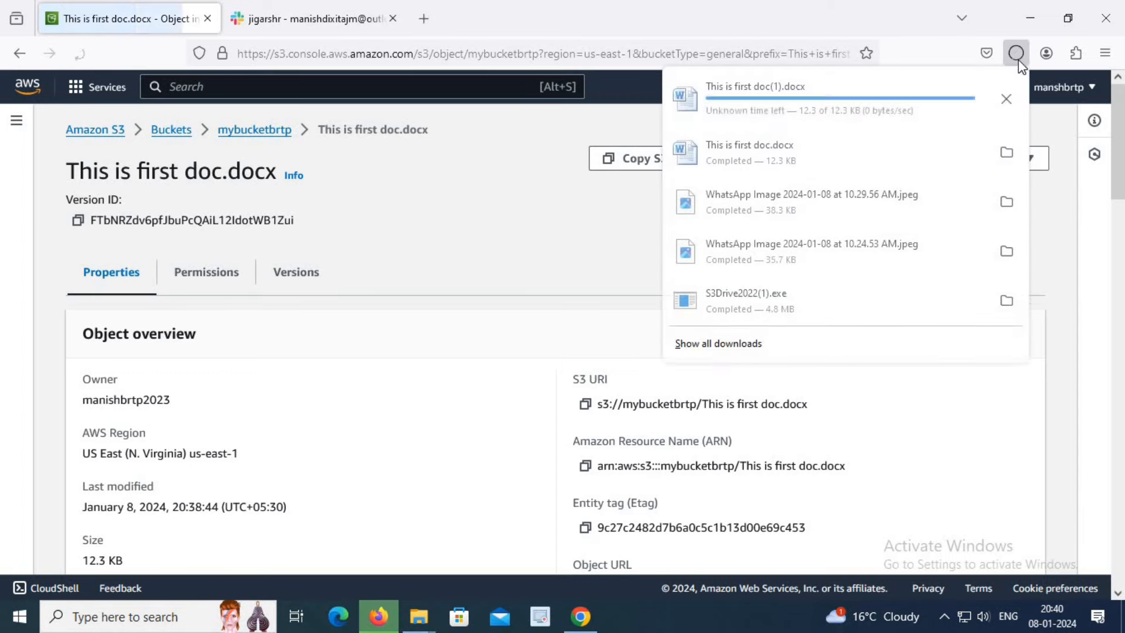
left_click(800, 99)
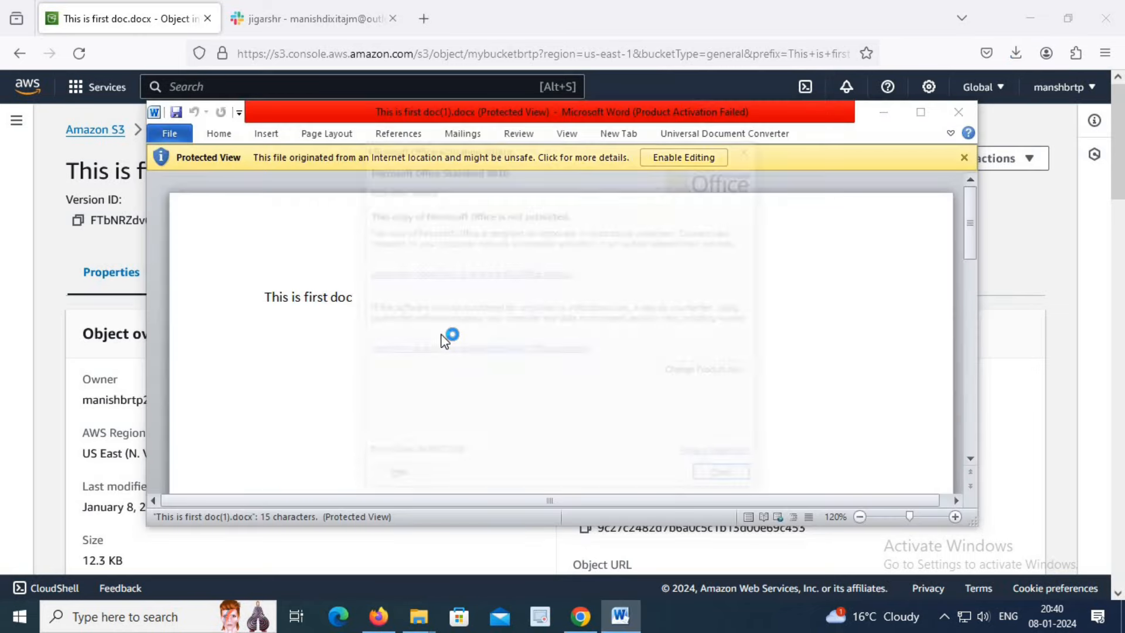
left_click(727, 479)
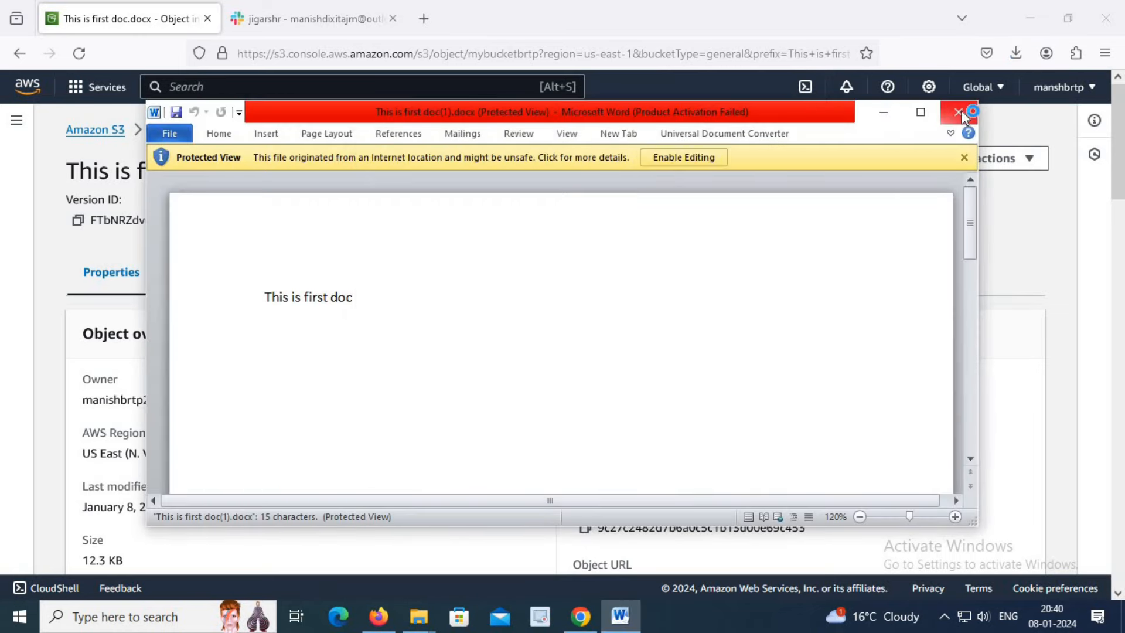
left_click(962, 114)
Return to mybucketbrtp with versions shown, download the newer docx version of This is first doc.docx, and read it in Word before closing it
left_click(259, 131)
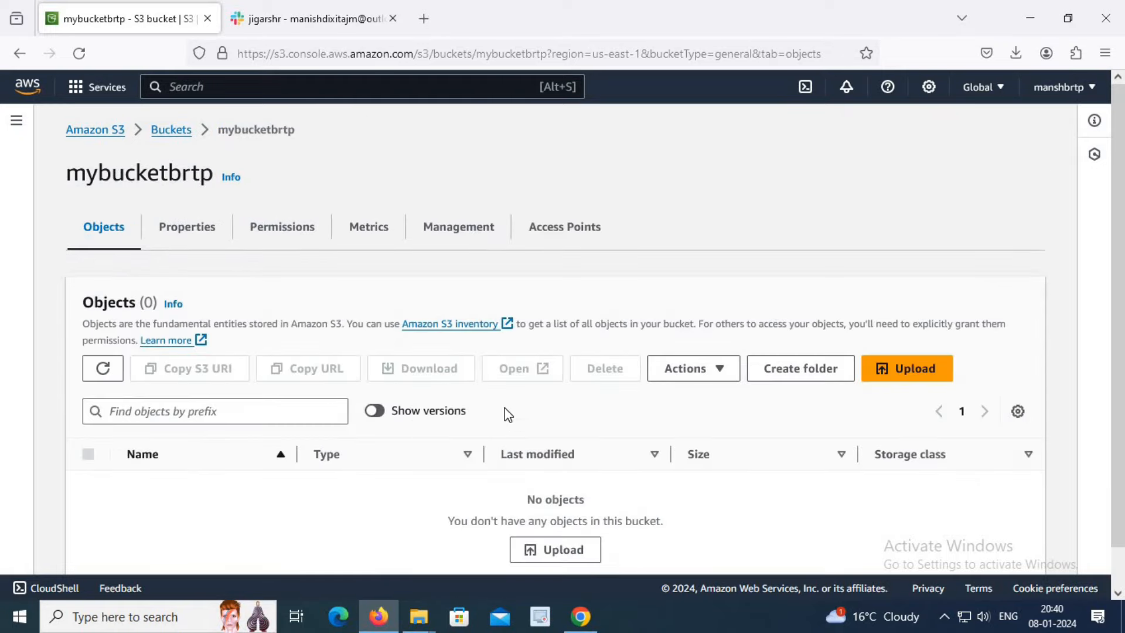
left_click(380, 410)
scroll(504, 454, "down", 4)
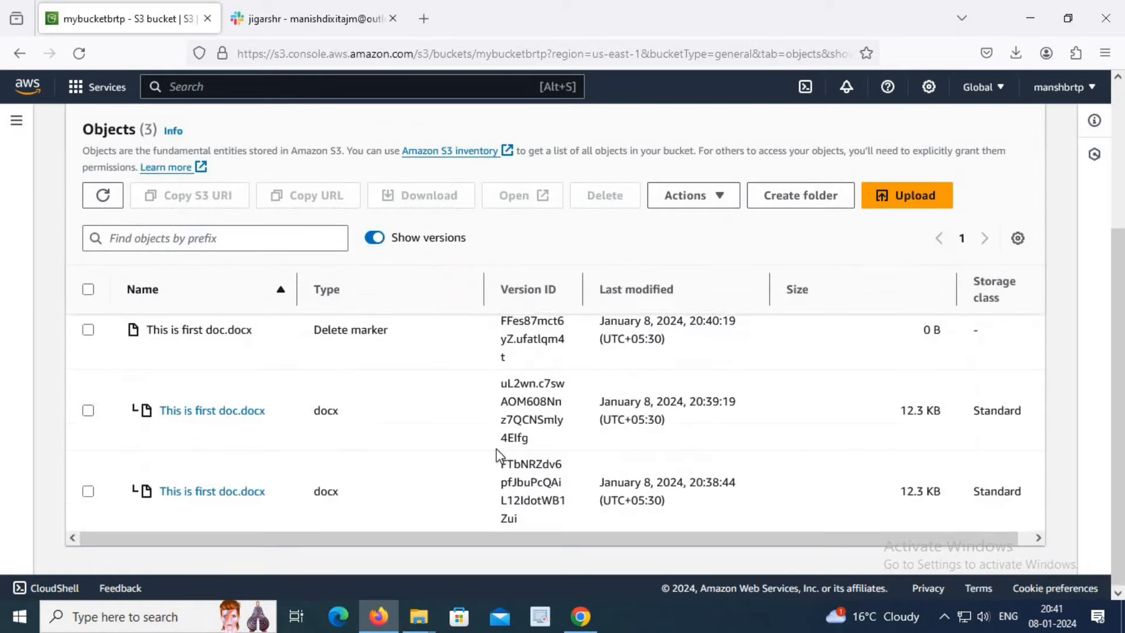
left_click(224, 412)
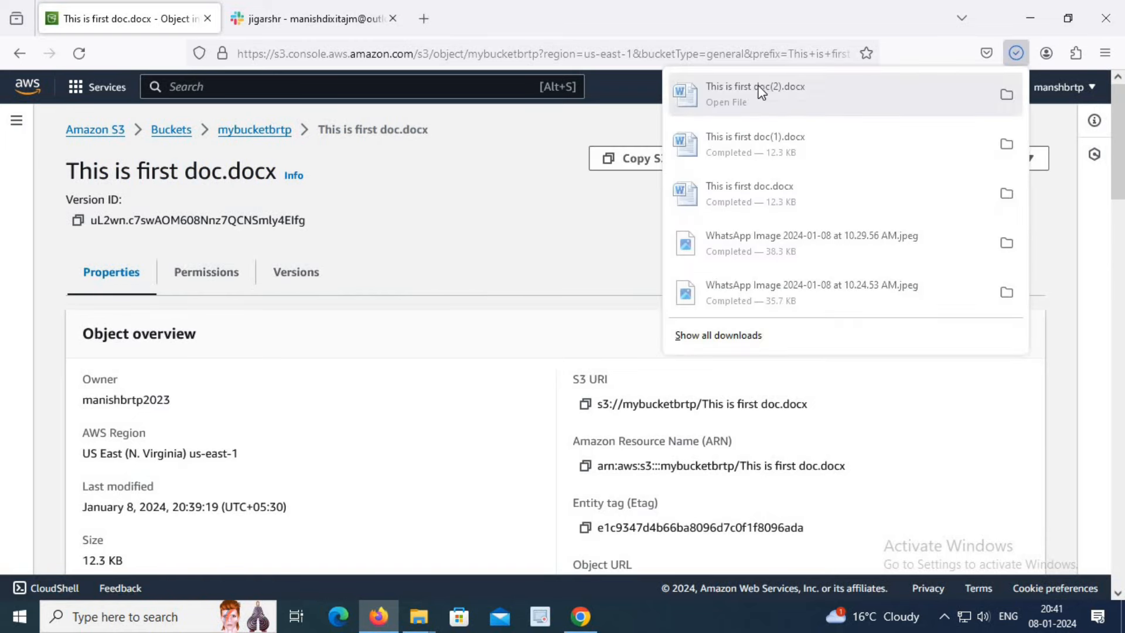
left_click(726, 90)
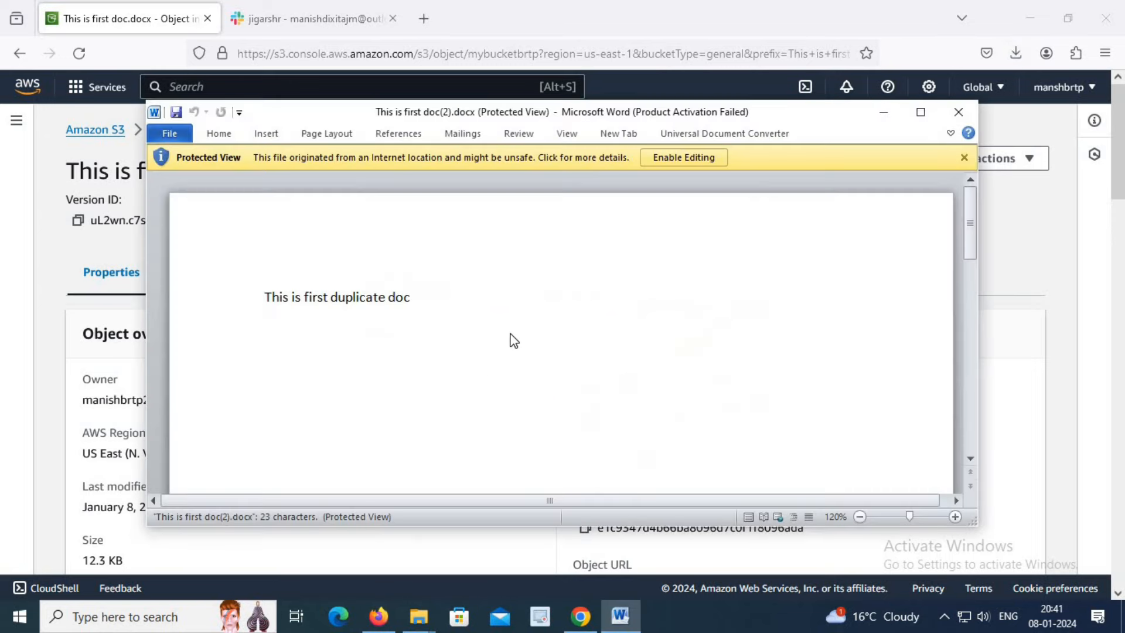
left_click(715, 477)
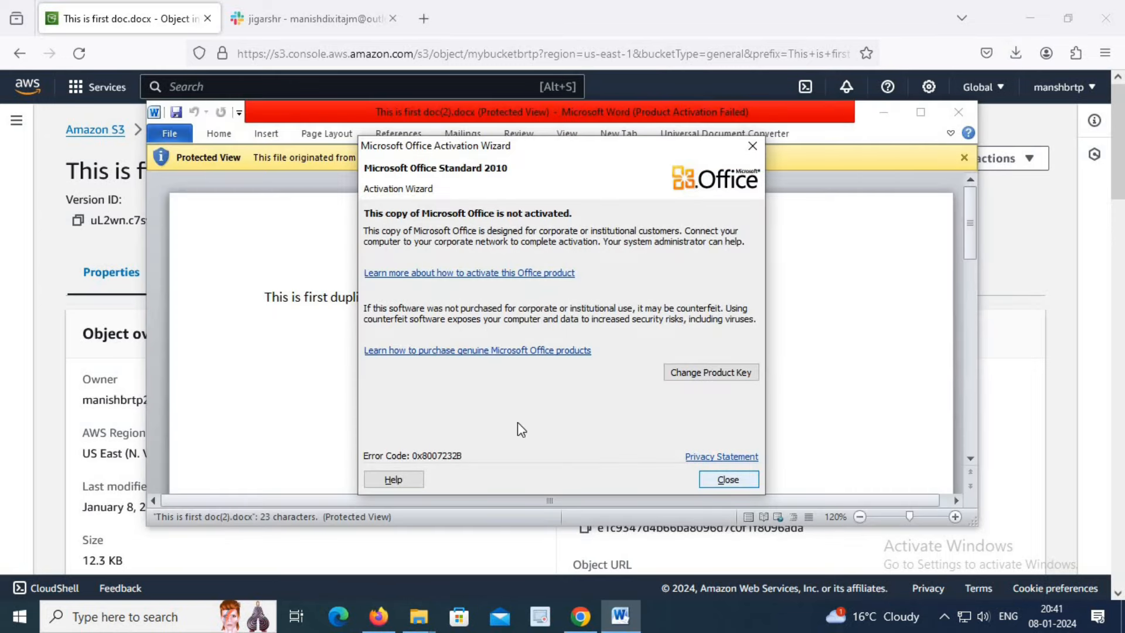
left_click(960, 112)
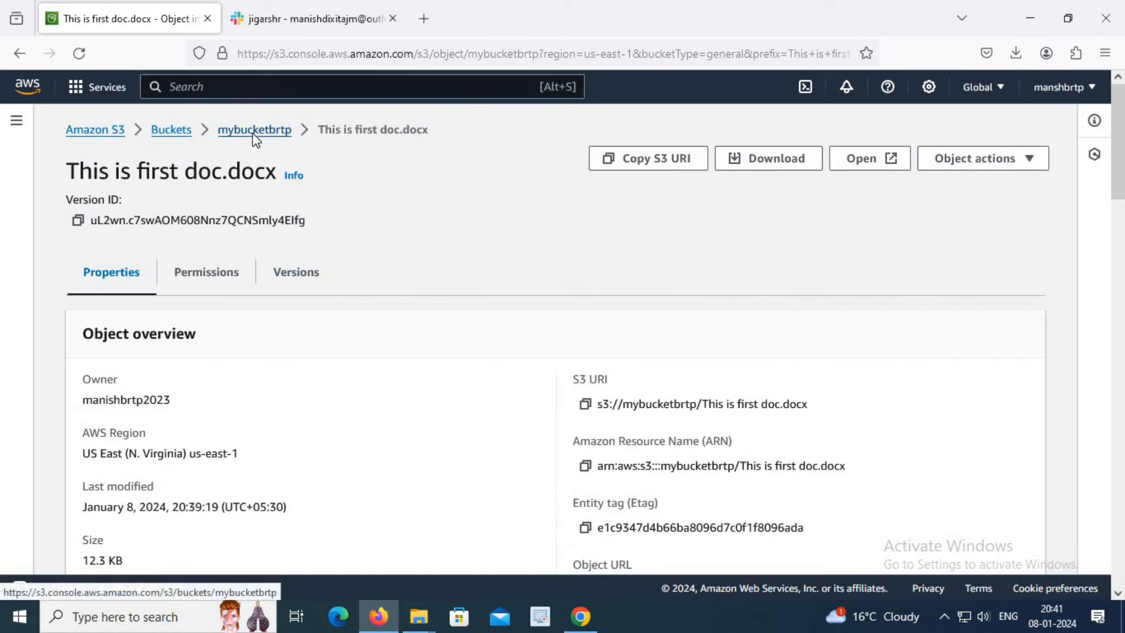
Reopen mybucketbrtp with versions shown, examine the actions available for the delete marker, and deselect it
left_click(255, 130)
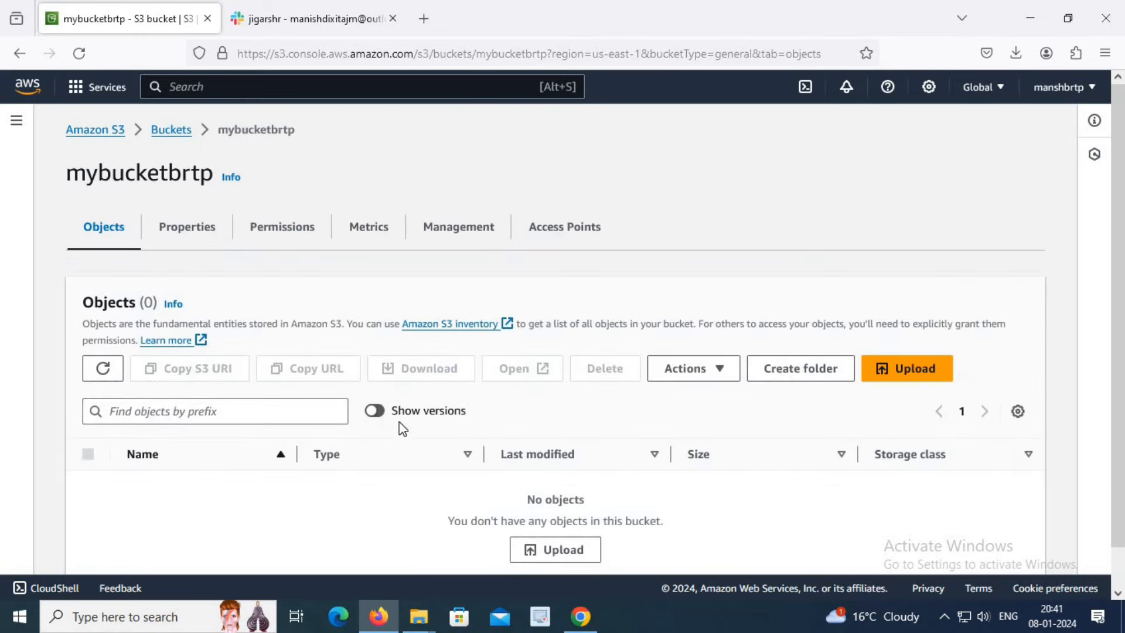
left_click(403, 412)
scroll(428, 457, "down", 3)
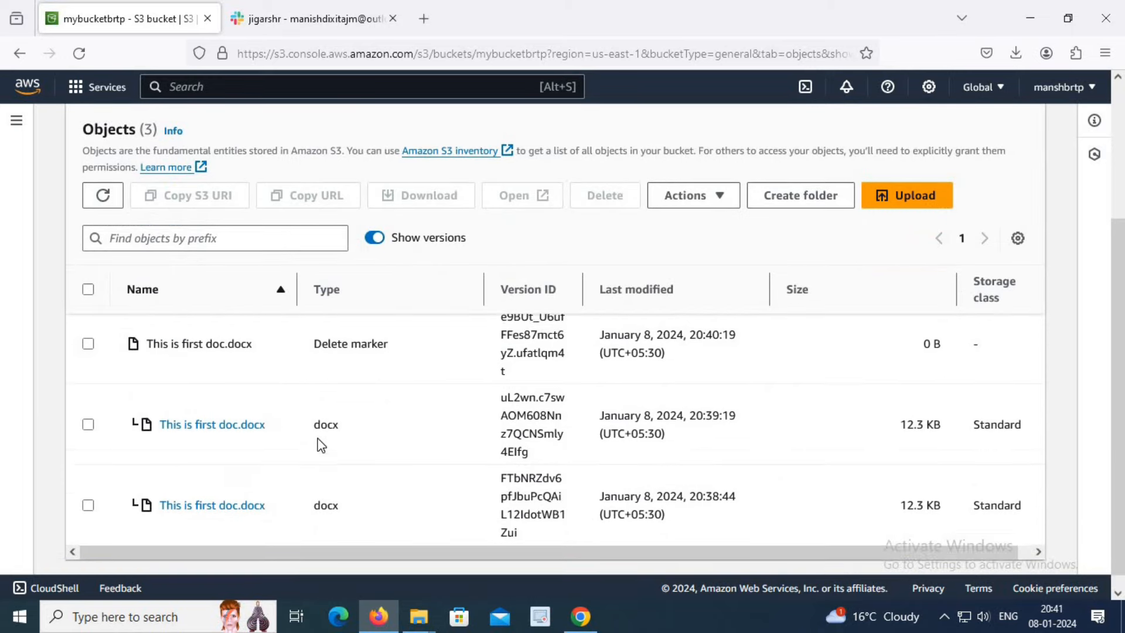
scroll(322, 445, "up", 1)
left_click(88, 413)
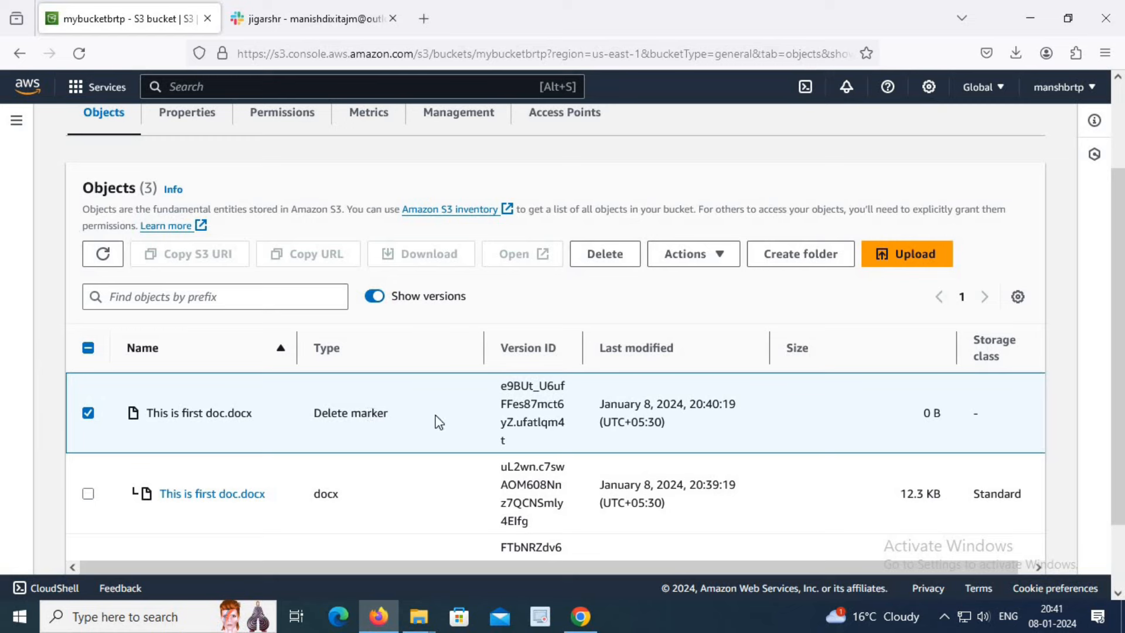
left_click(692, 256)
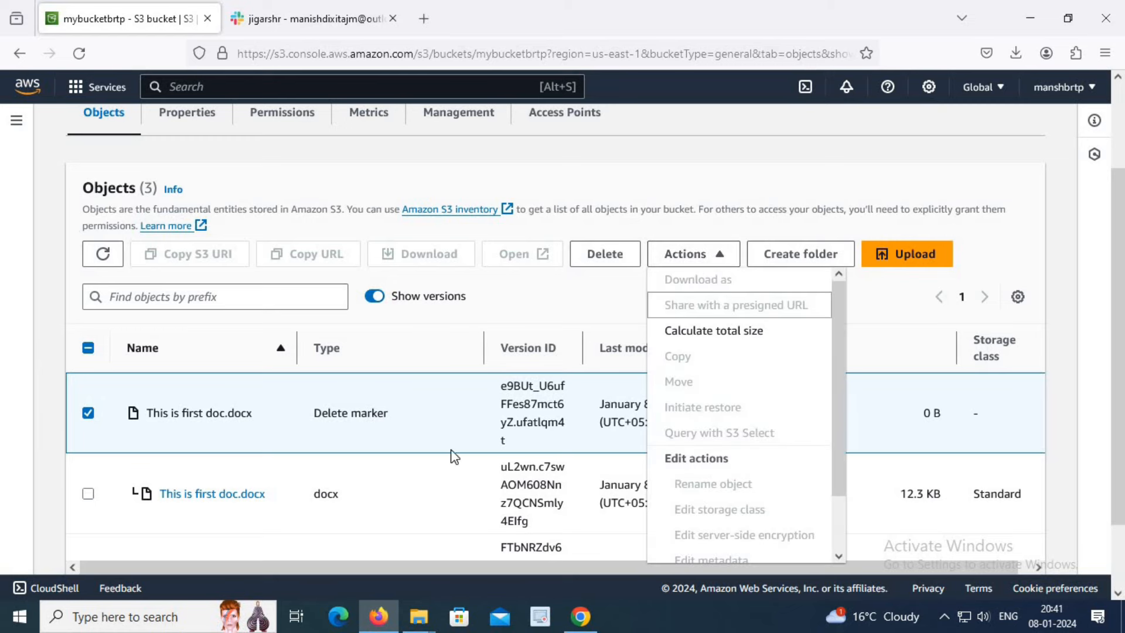
left_click(88, 413)
Select the newer docx version of This is first doc.docx, just below the delete marker
scroll(262, 450, "down", 2)
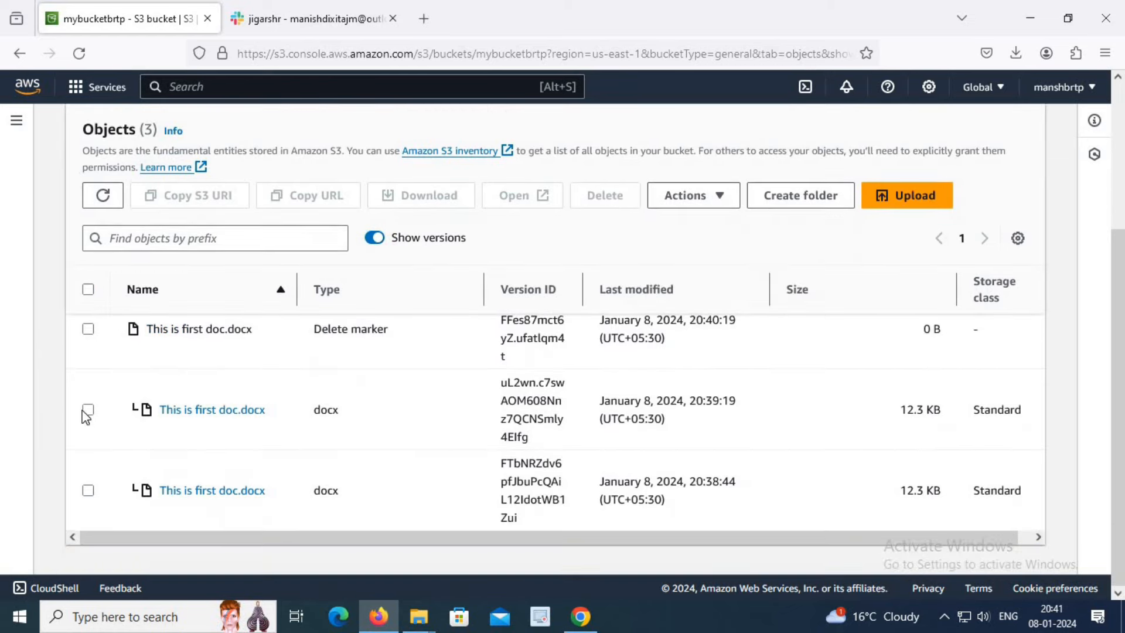
left_click(107, 412)
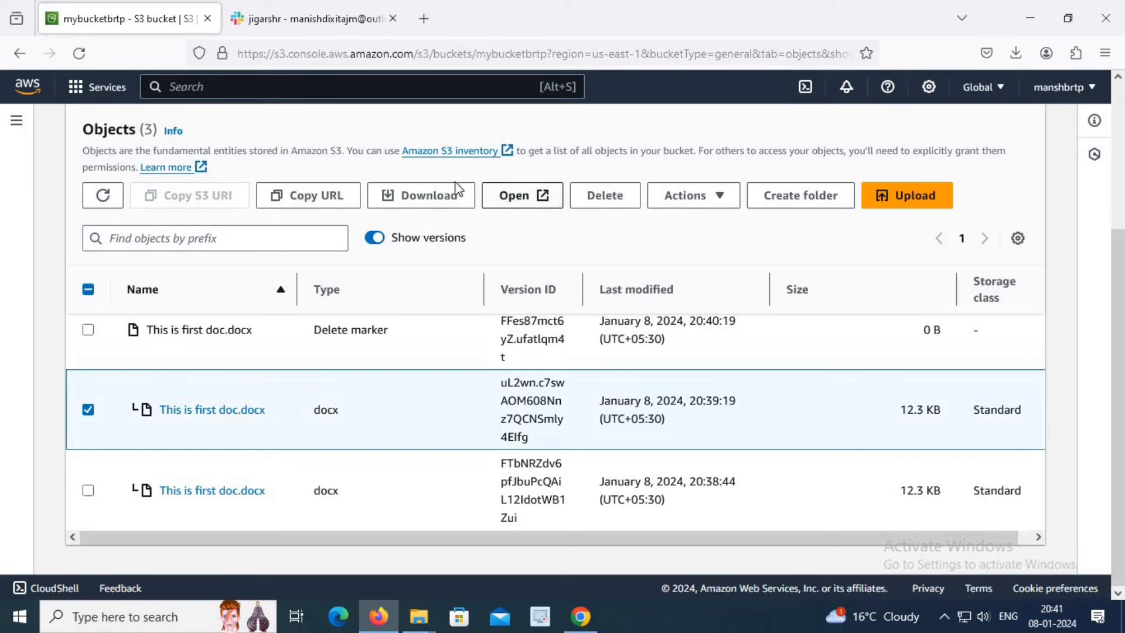